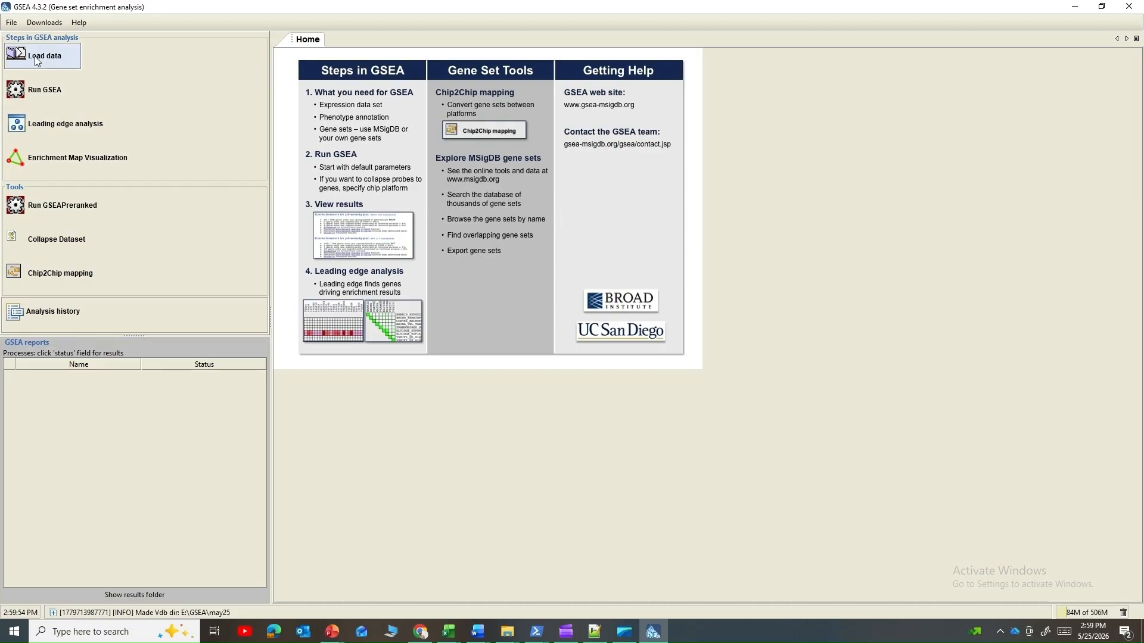
Step: Set up a pre-ranked GSEA run using the human gene set database c2.cp.kegg_legacy.v2026.1.Hs.symbols.gmt
click(35, 56)
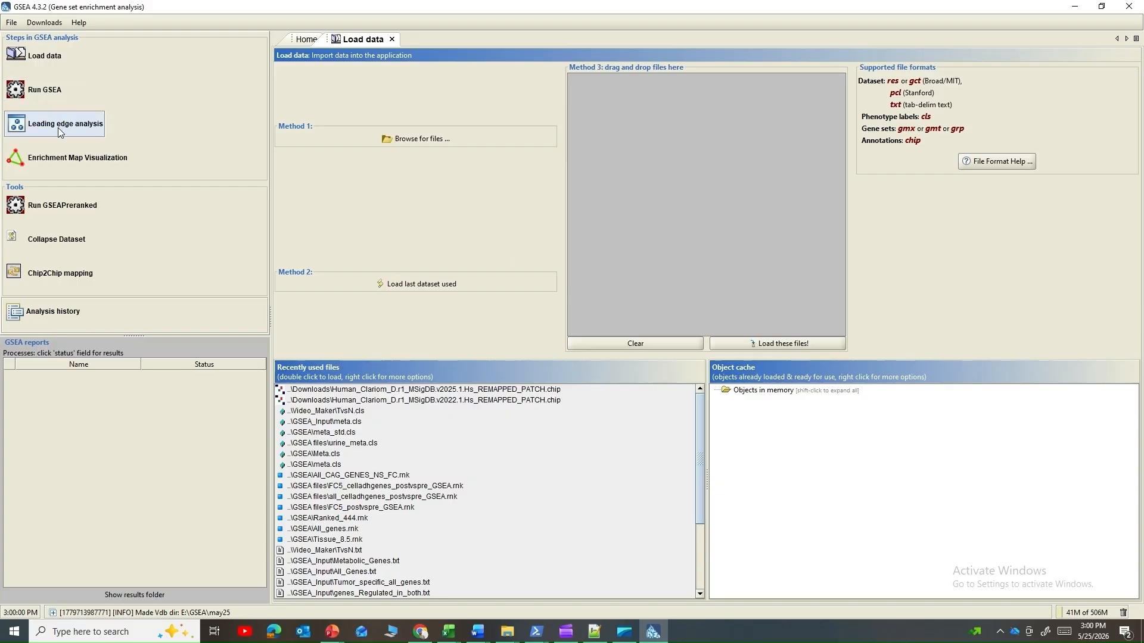
click(50, 207)
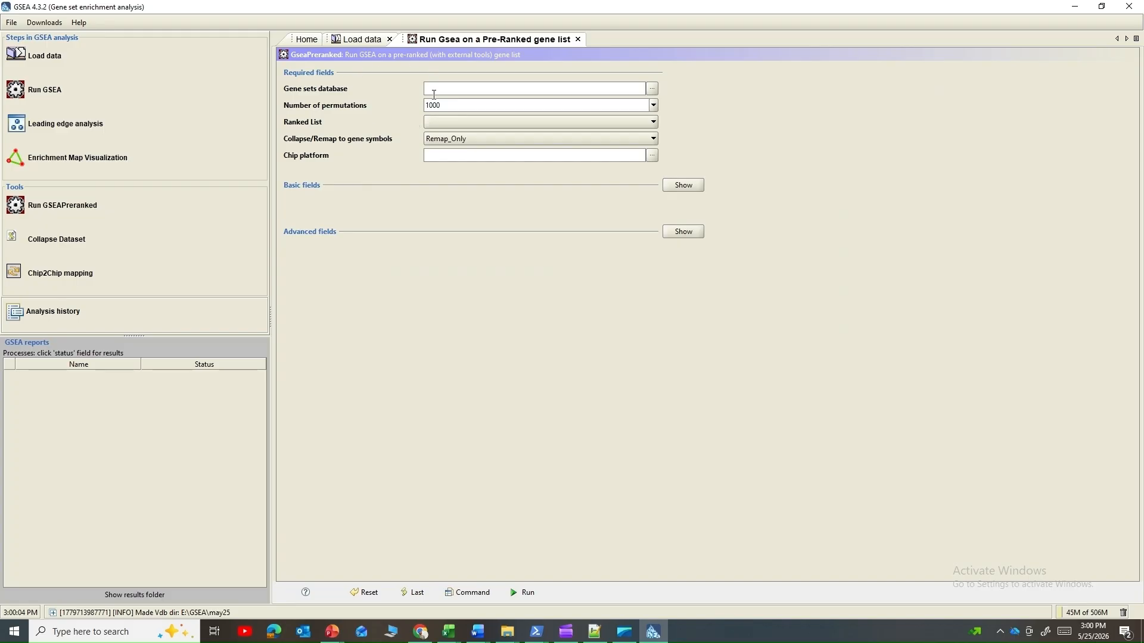
click(653, 92)
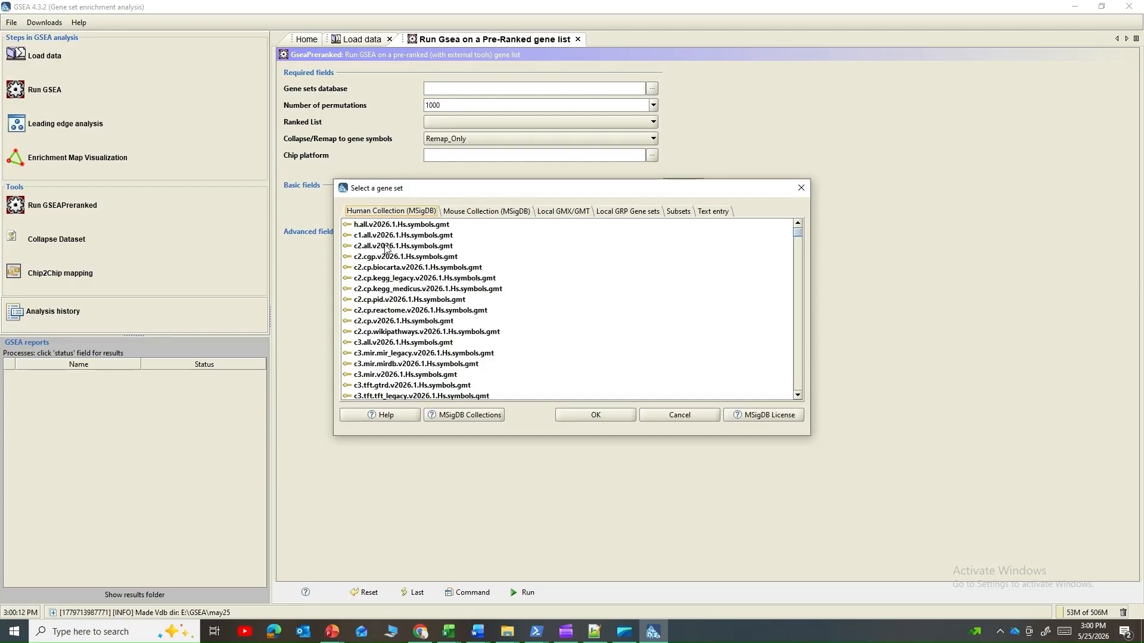
click(384, 279)
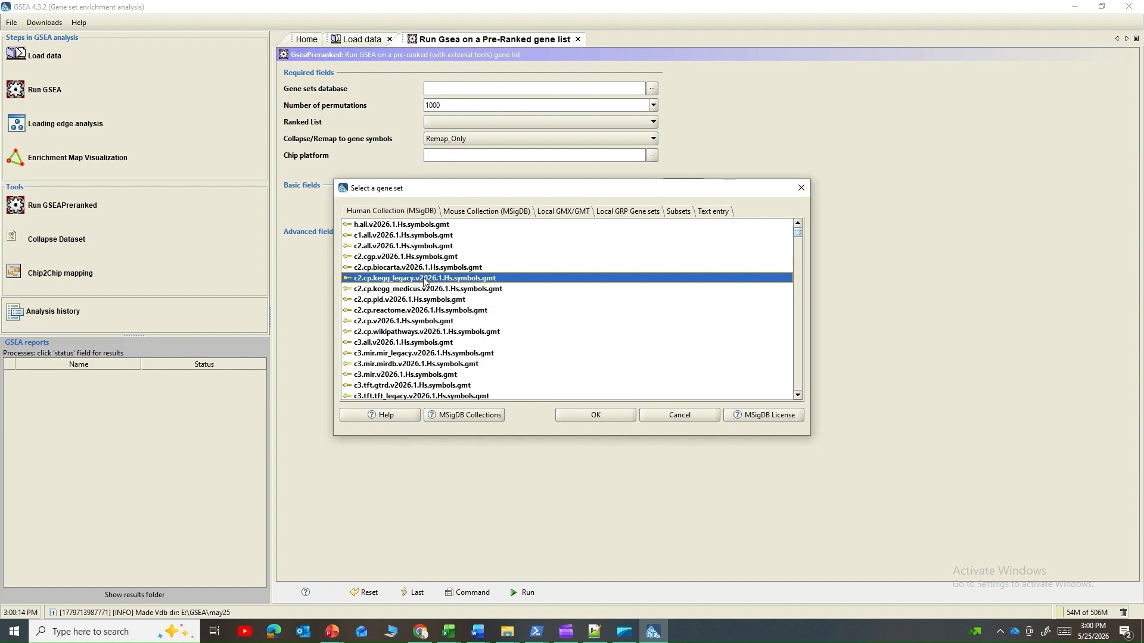
click(581, 420)
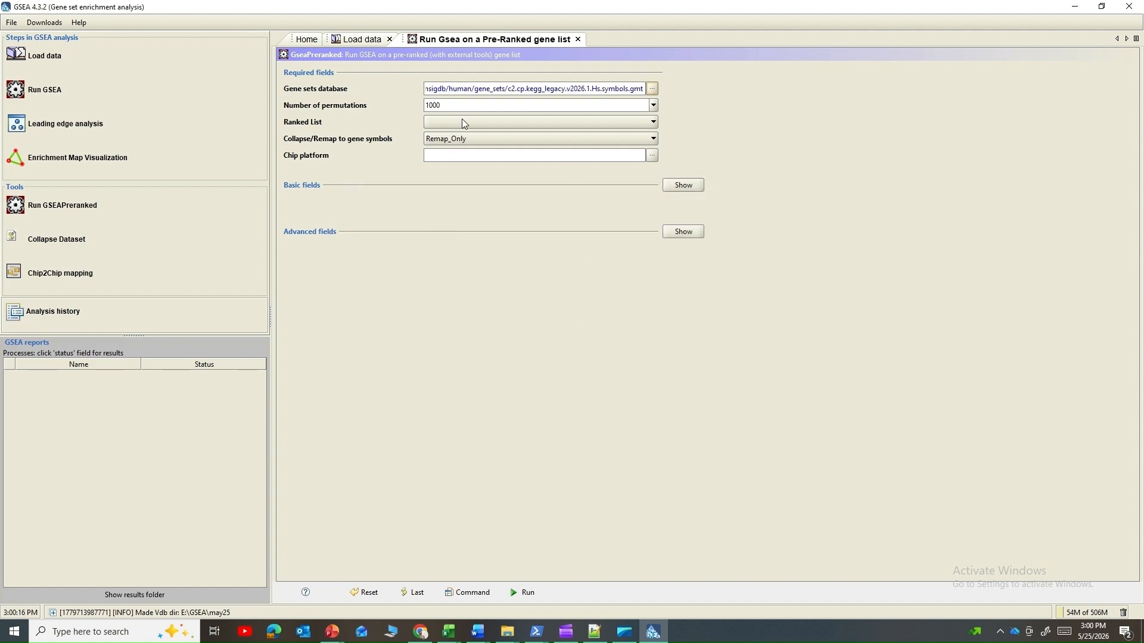
Step: Switch to File Explorer and open GSEApreRANK.rnk from the E:\Video_Front folder in Notepad++
click(463, 121)
click(364, 128)
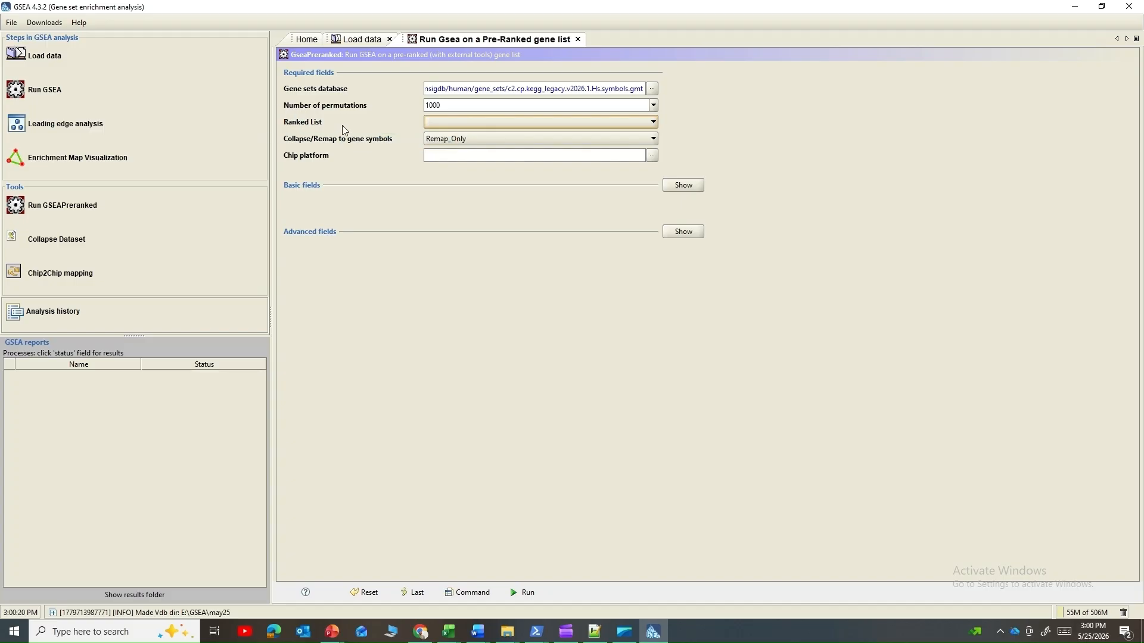
click(516, 641)
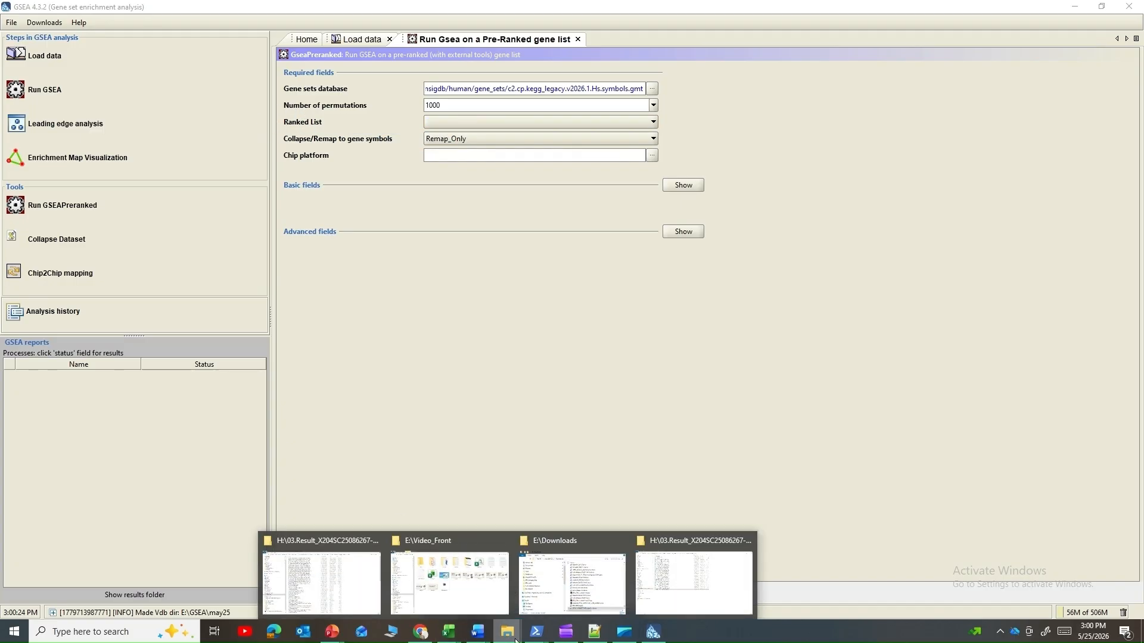
click(495, 611)
click(303, 252)
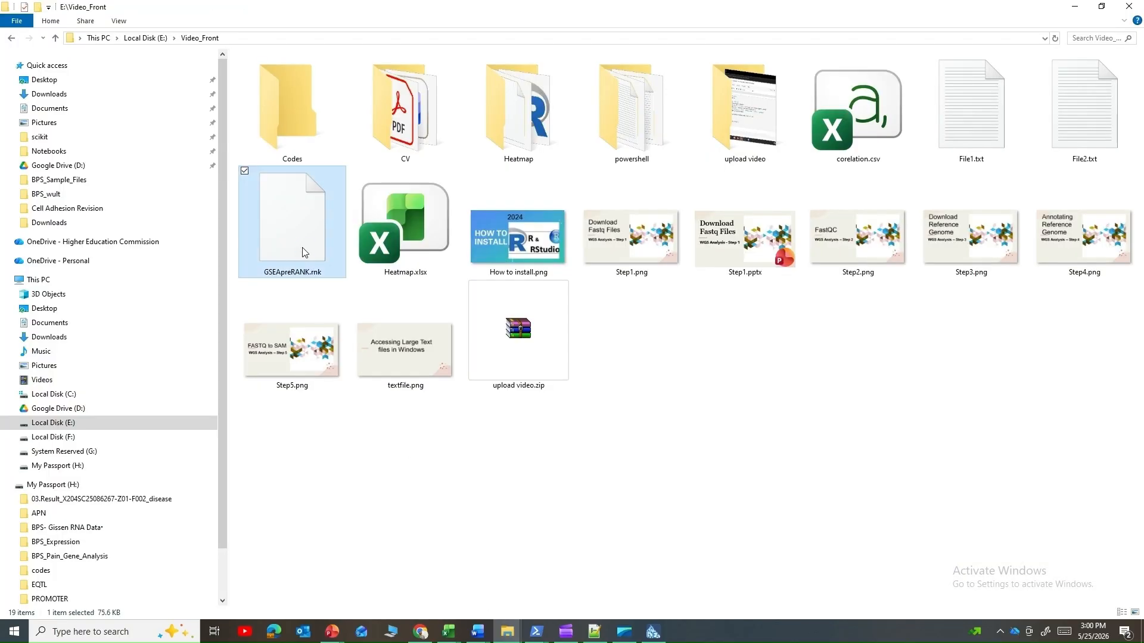
right_click(304, 252)
click(197, 322)
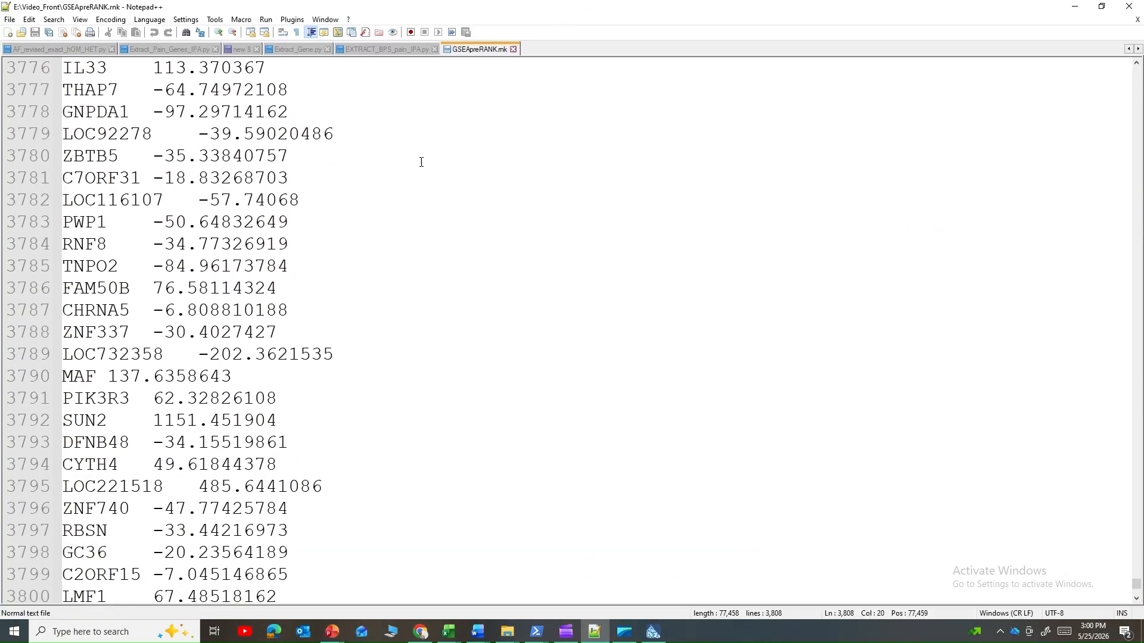
Step: Examine the gene symbols and rank values in GSEApreRANK.rnk, starting from the first rows
scroll(413, 182, up, 6)
scroll(413, 181, up, 20)
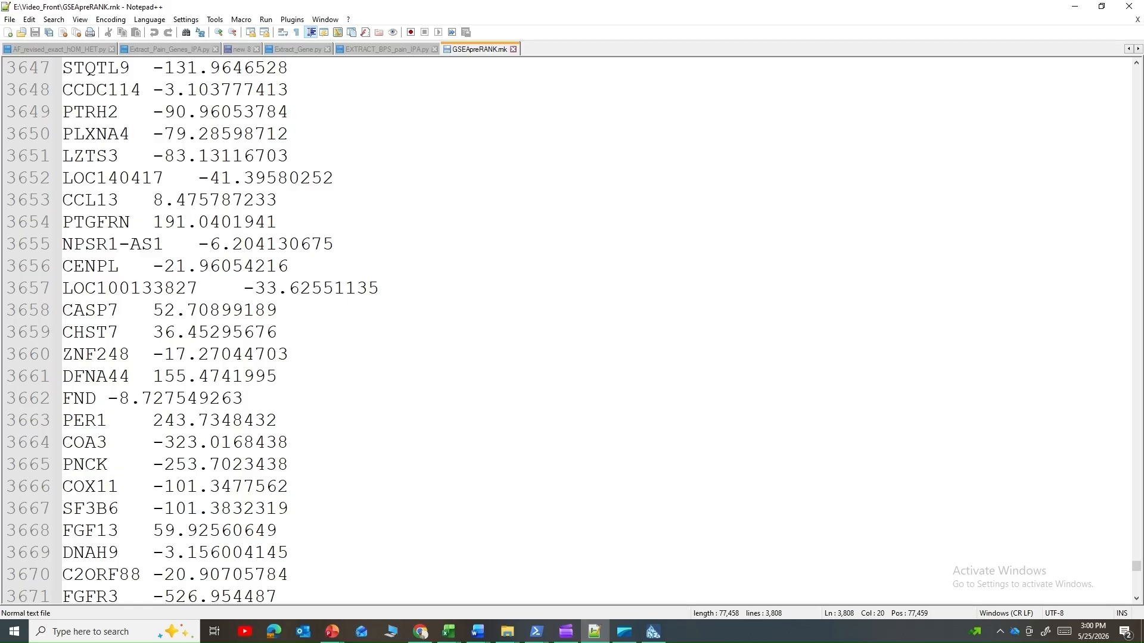
scroll(447, 467, up, 1)
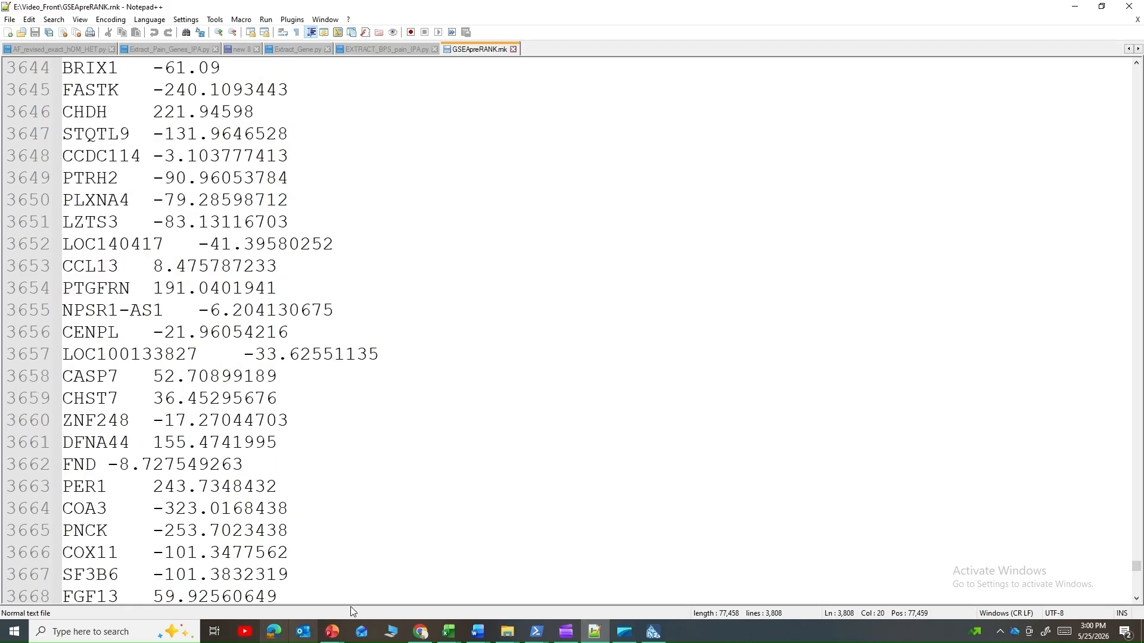
scroll(973, 557, up, 6)
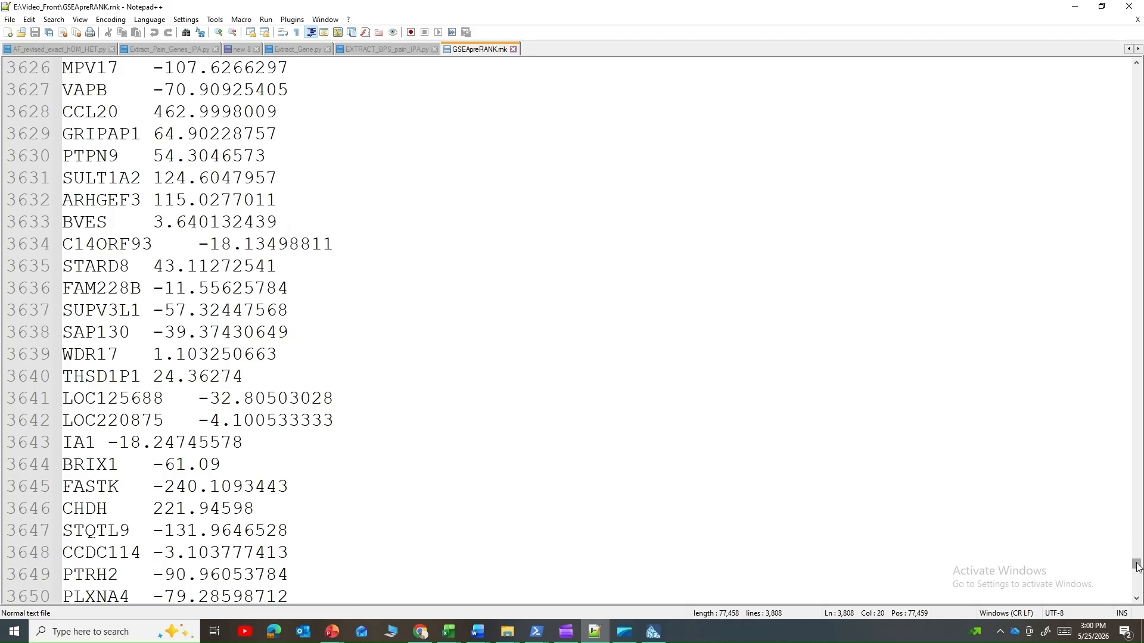
drag(1136, 563, 1128, 57)
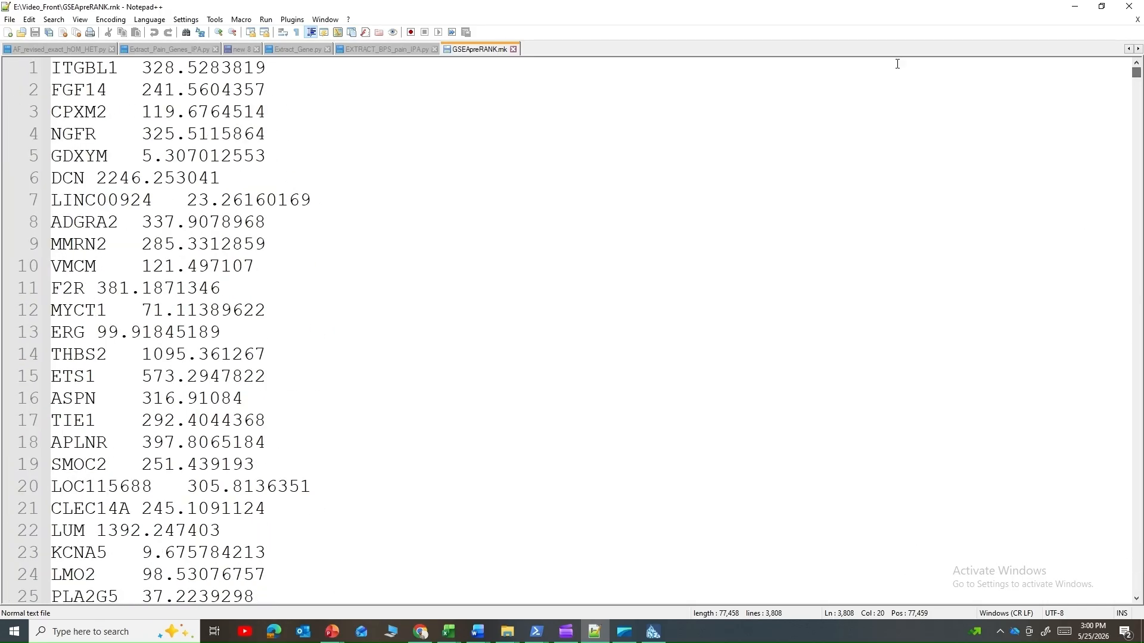
double_click(87, 69)
double_click(200, 69)
double_click(104, 88)
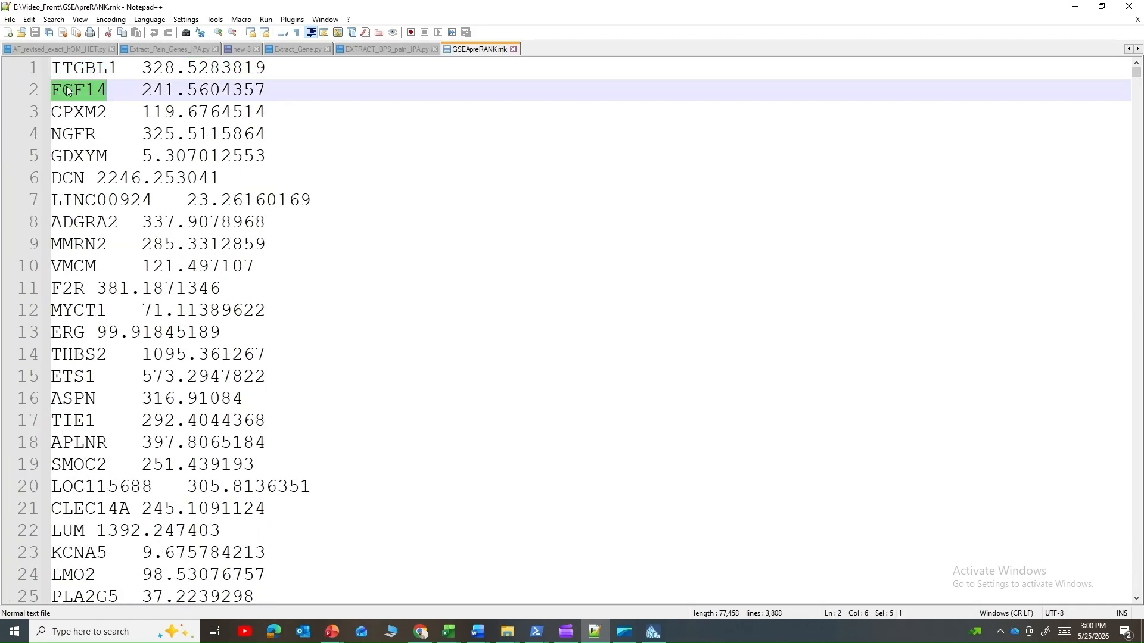
double_click(222, 90)
double_click(70, 112)
double_click(203, 113)
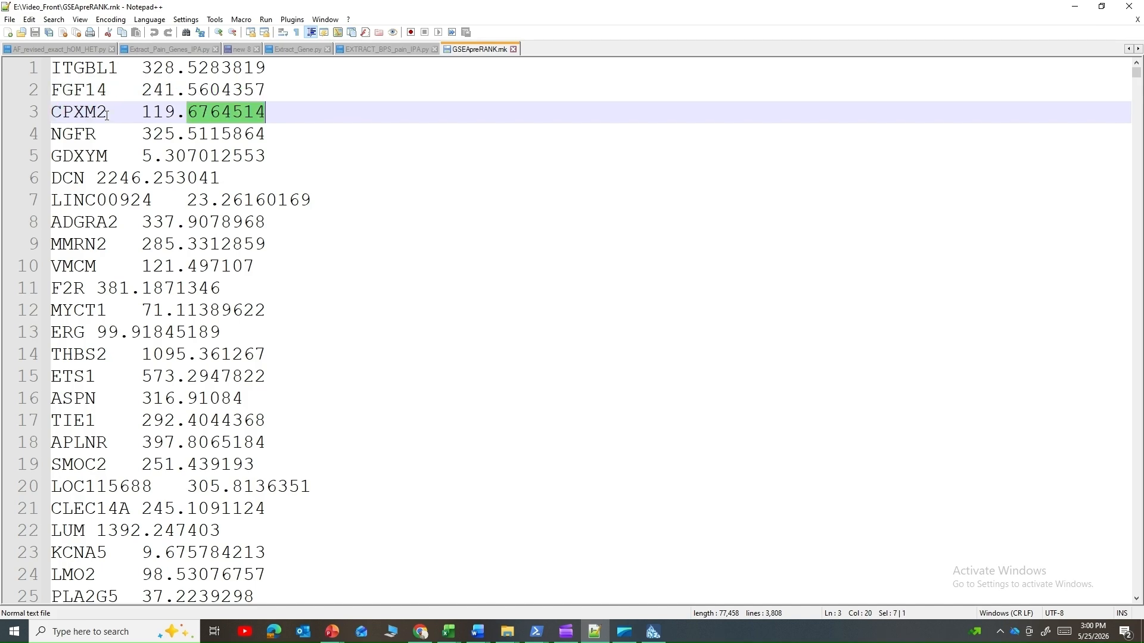
click(1076, 6)
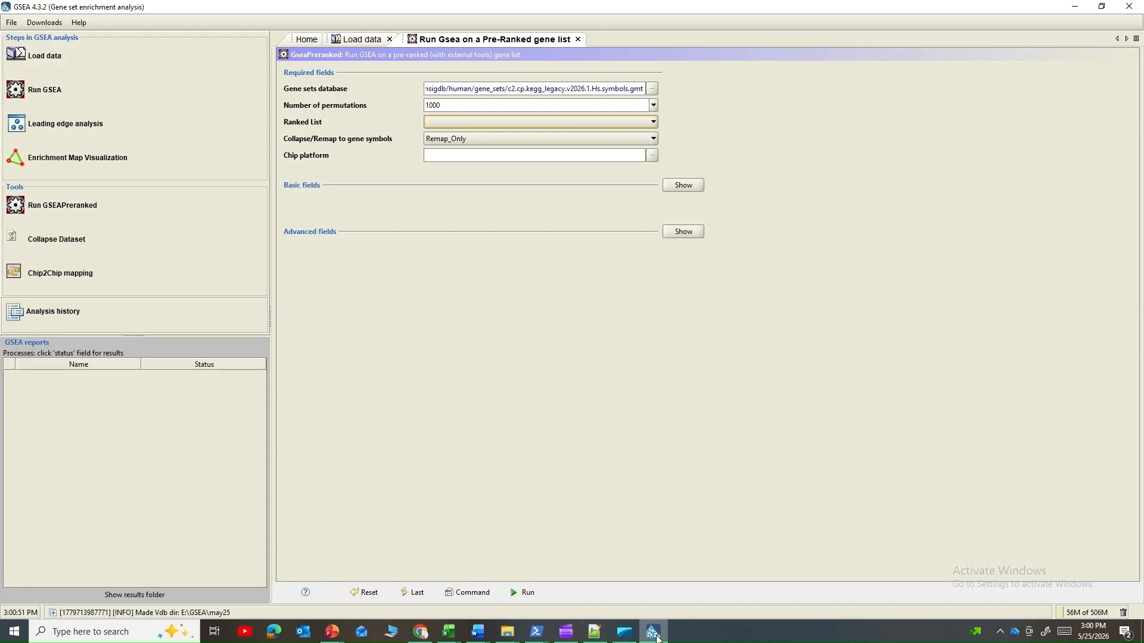
Step: Switch back to GSEA and load the ranked list file GSEApreRANK.rnk from E:\Video_Front
click(653, 631)
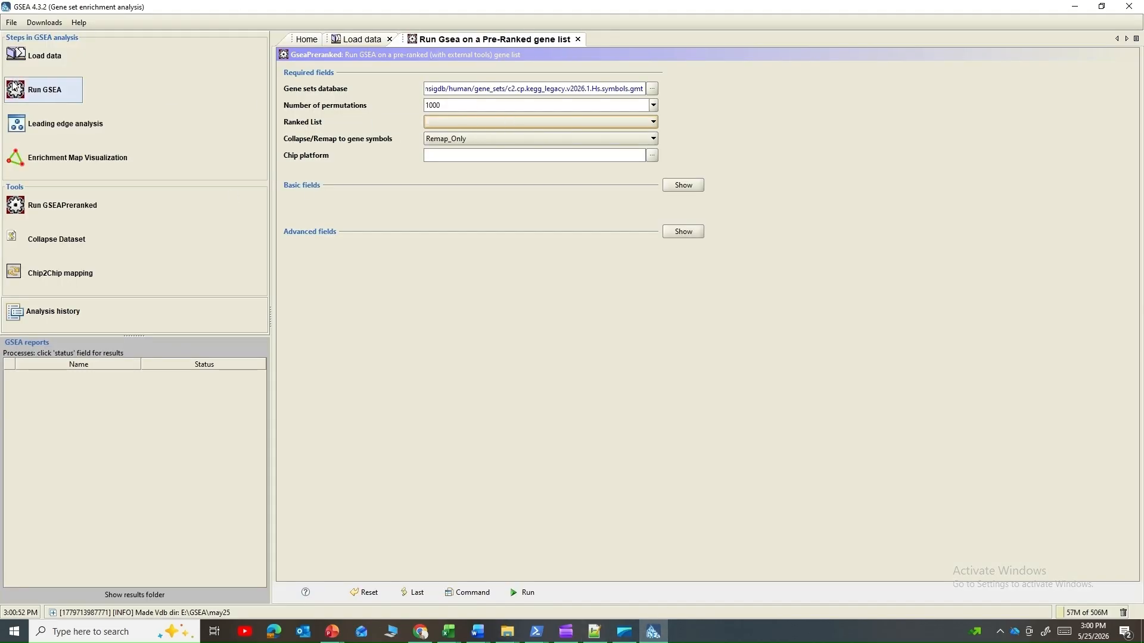
click(24, 60)
click(383, 145)
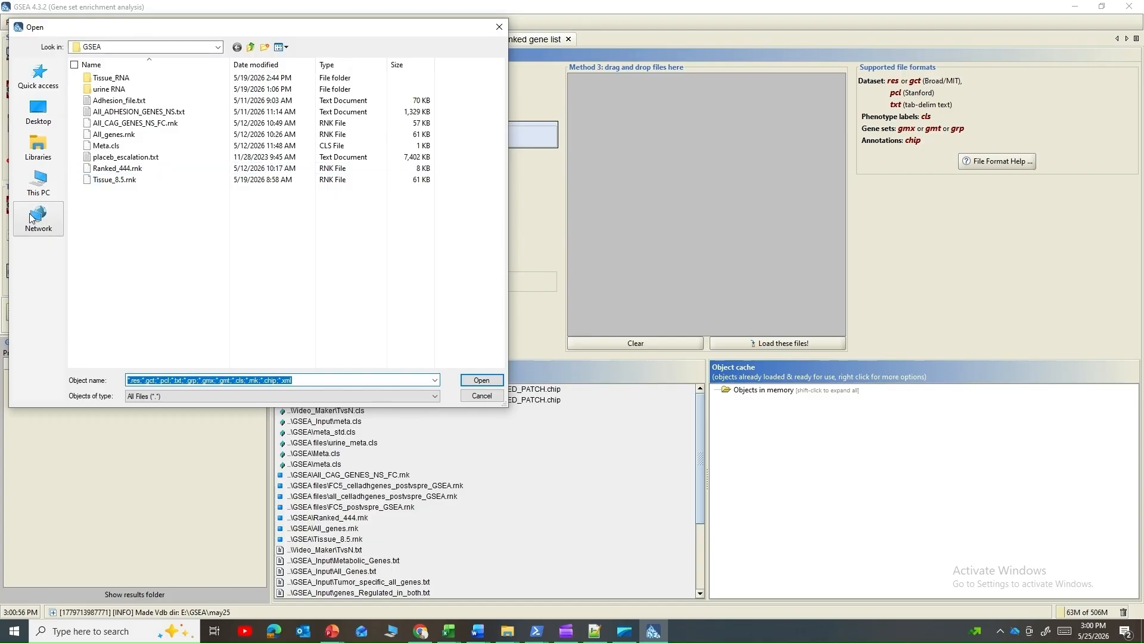
click(38, 182)
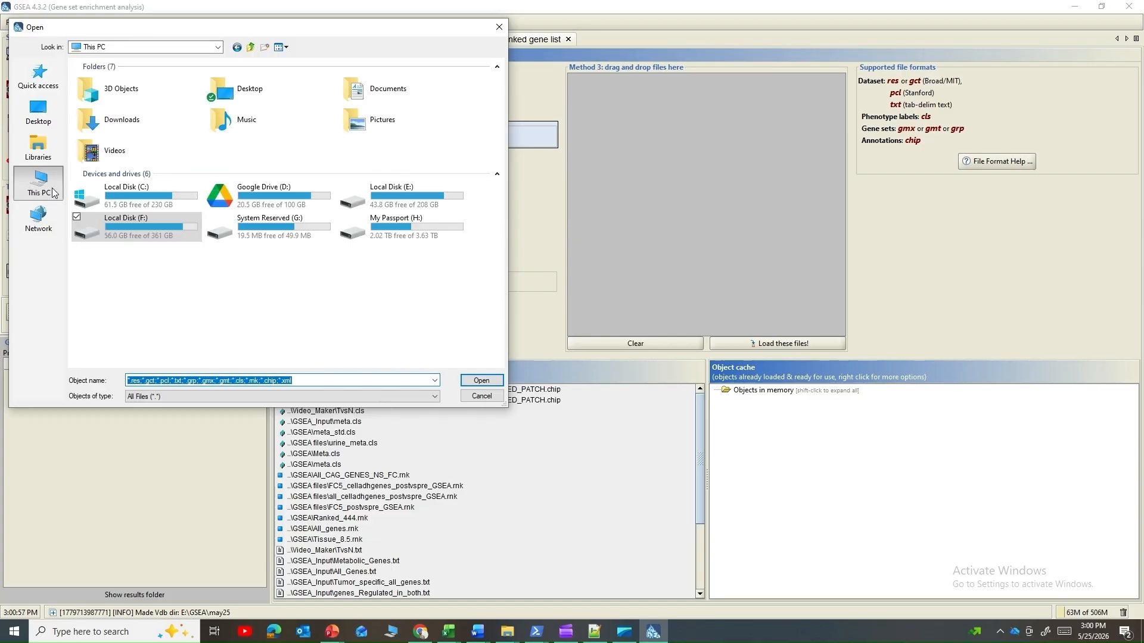
double_click(443, 199)
click(166, 149)
scroll(166, 155, down, 5)
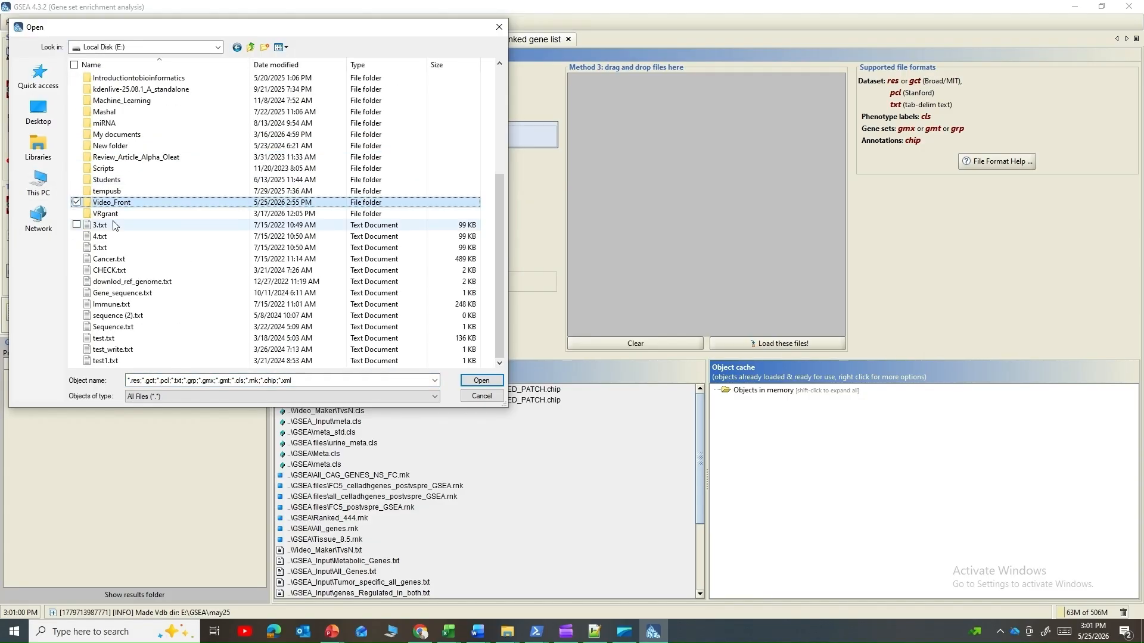
double_click(111, 204)
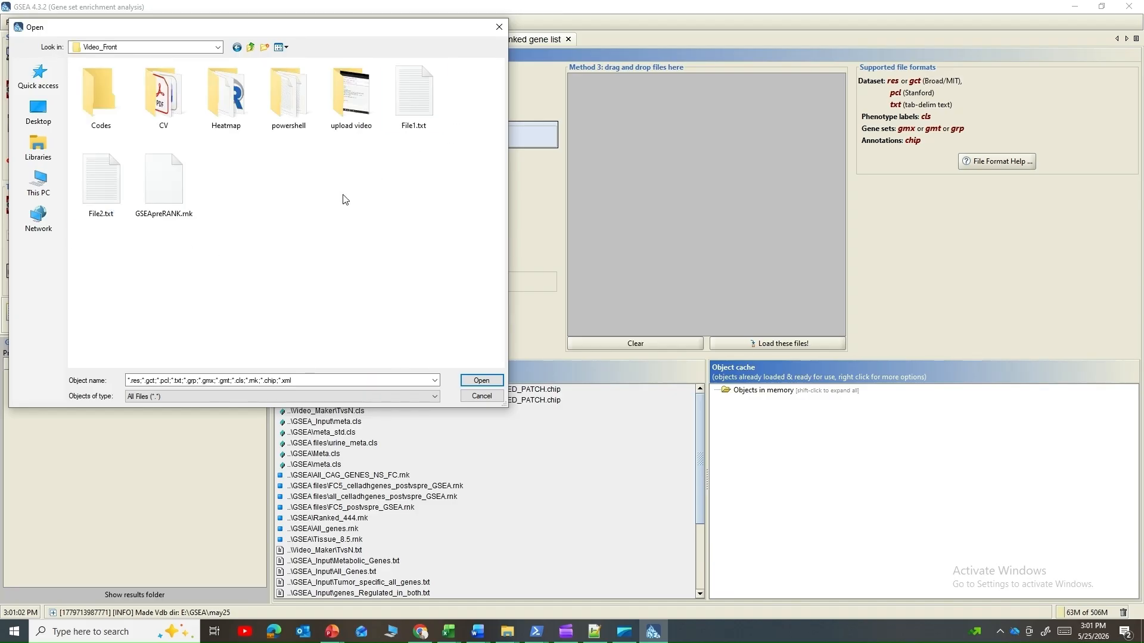
double_click(173, 190)
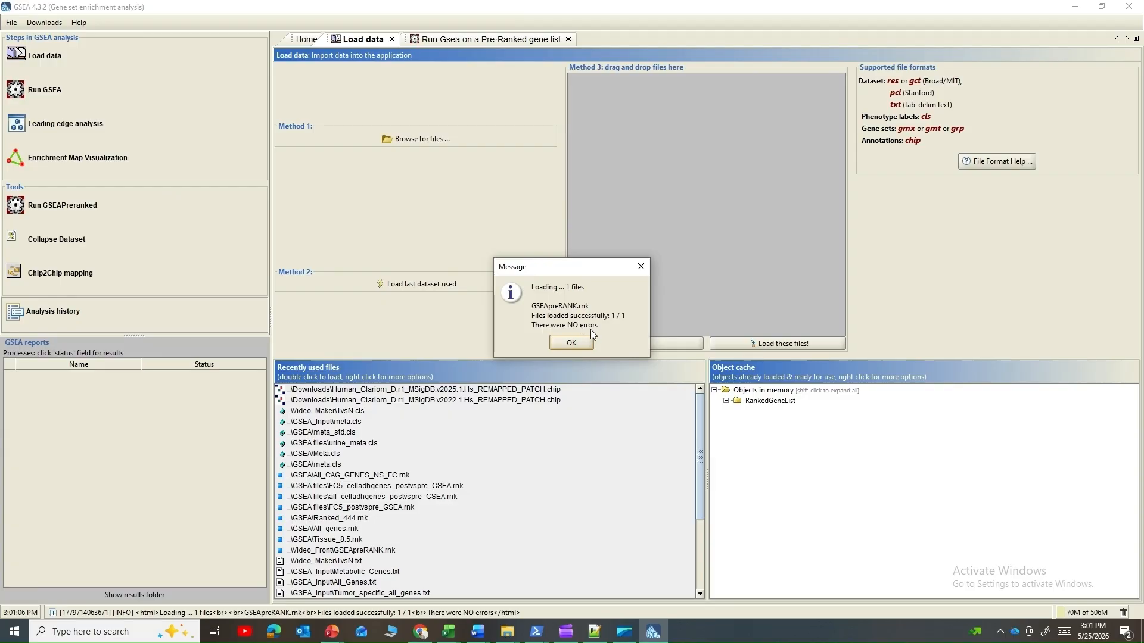
click(578, 342)
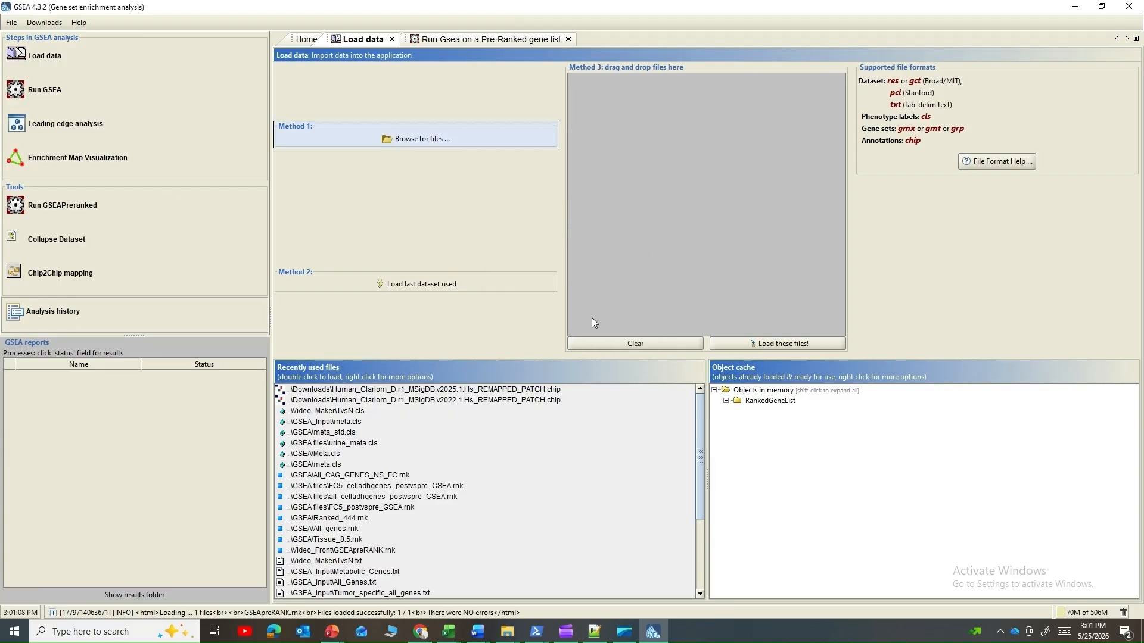
Step: Choose GSEApreRANK as the ranked list for the pre-ranked GSEA run
click(52, 210)
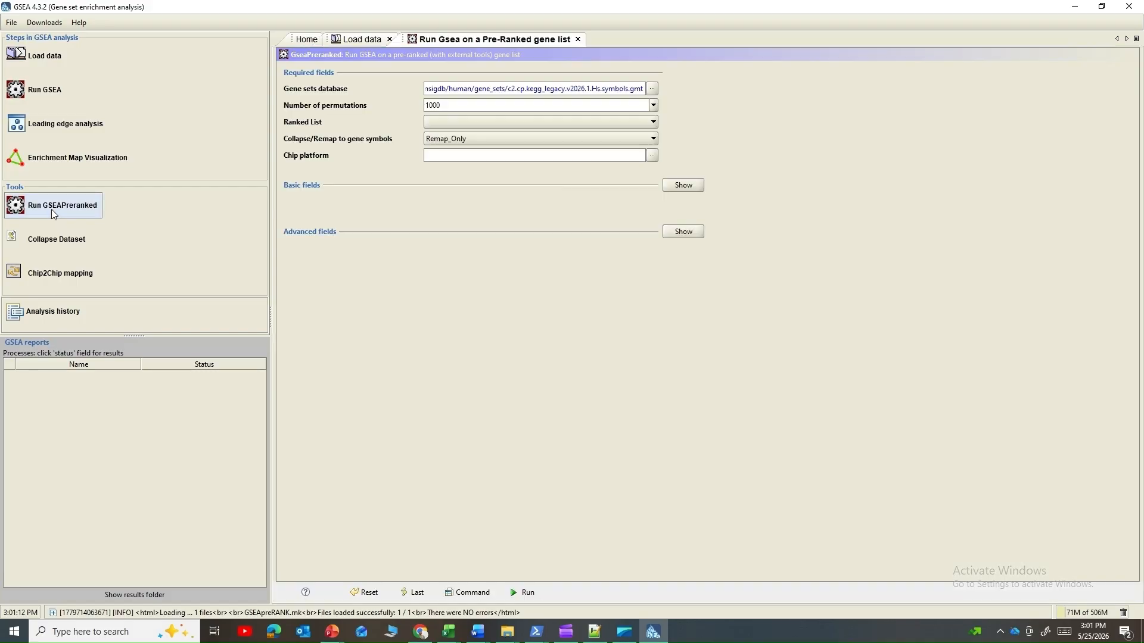
click(531, 123)
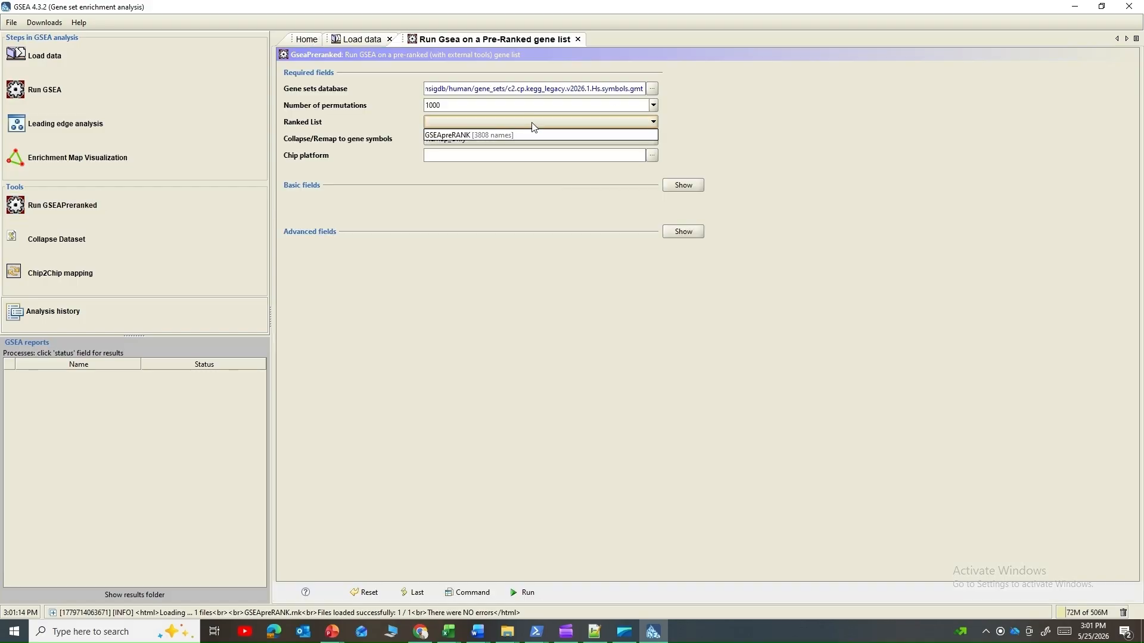
click(454, 136)
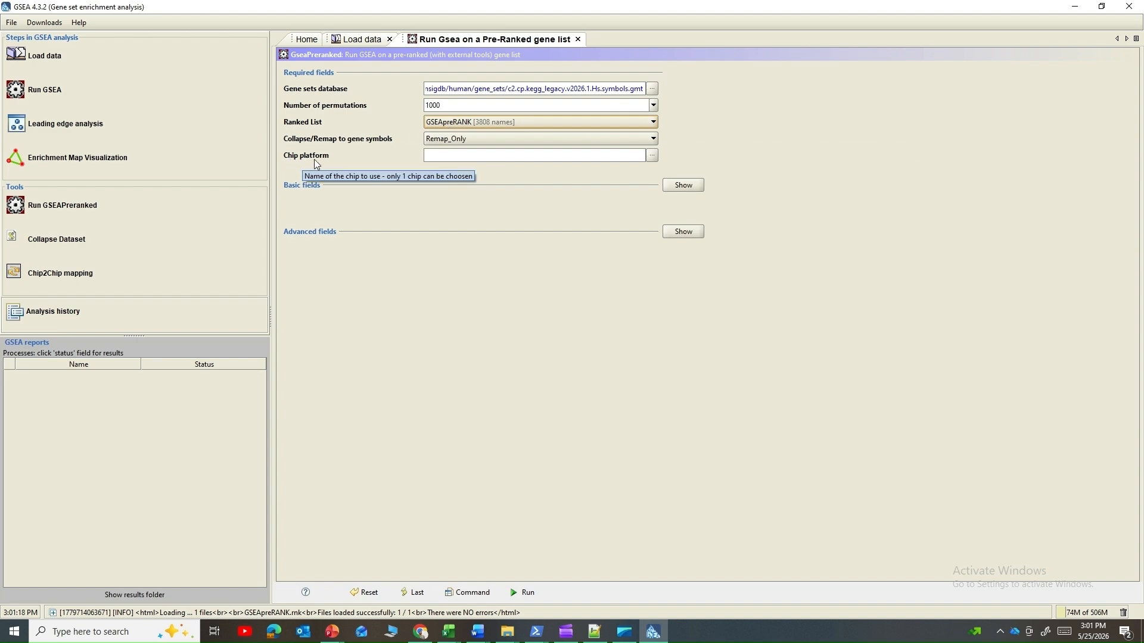
Step: Check the gene identifiers in the ranked file and set the chip platform to Human_Gene_Symbol_with_Remapping_MSigDB.v2026.1.Hs.chip
click(653, 156)
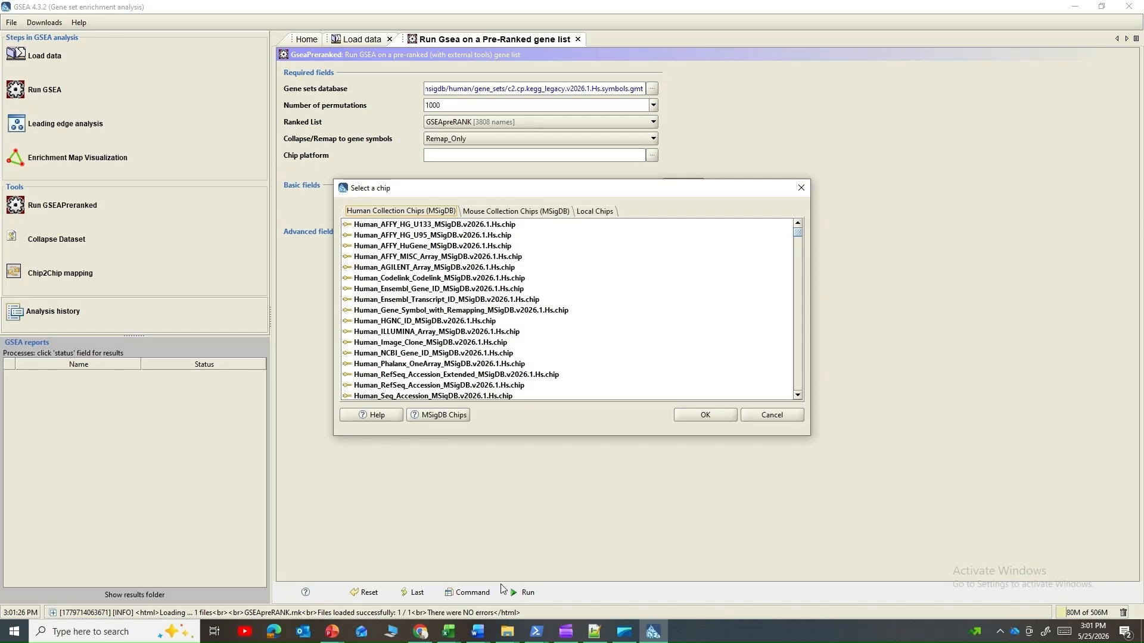
click(596, 635)
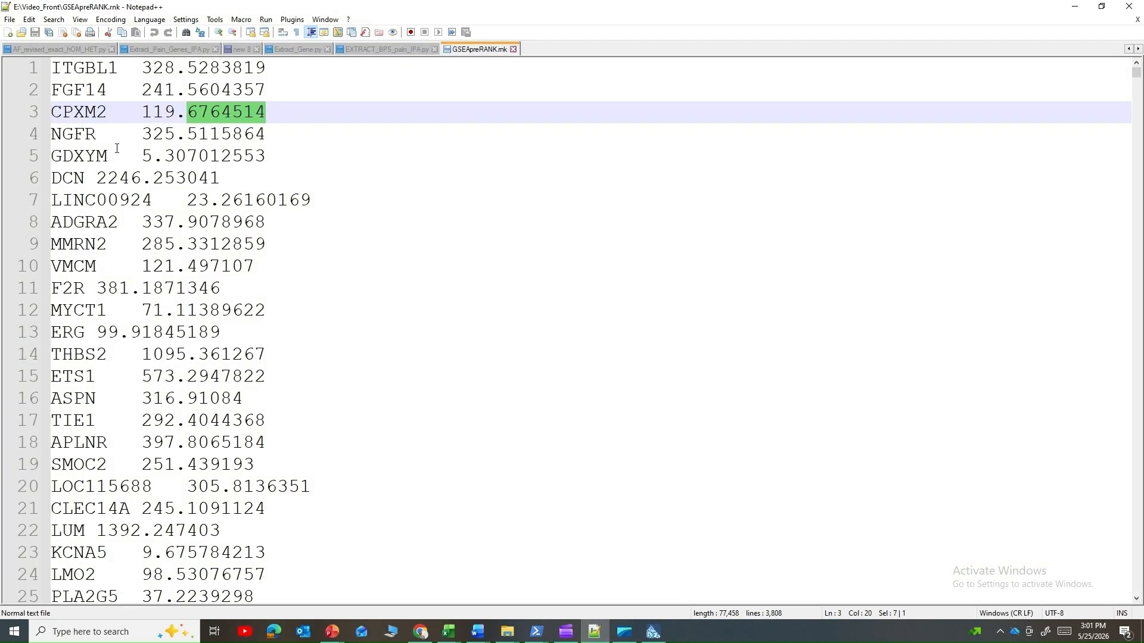
double_click(79, 112)
double_click(79, 89)
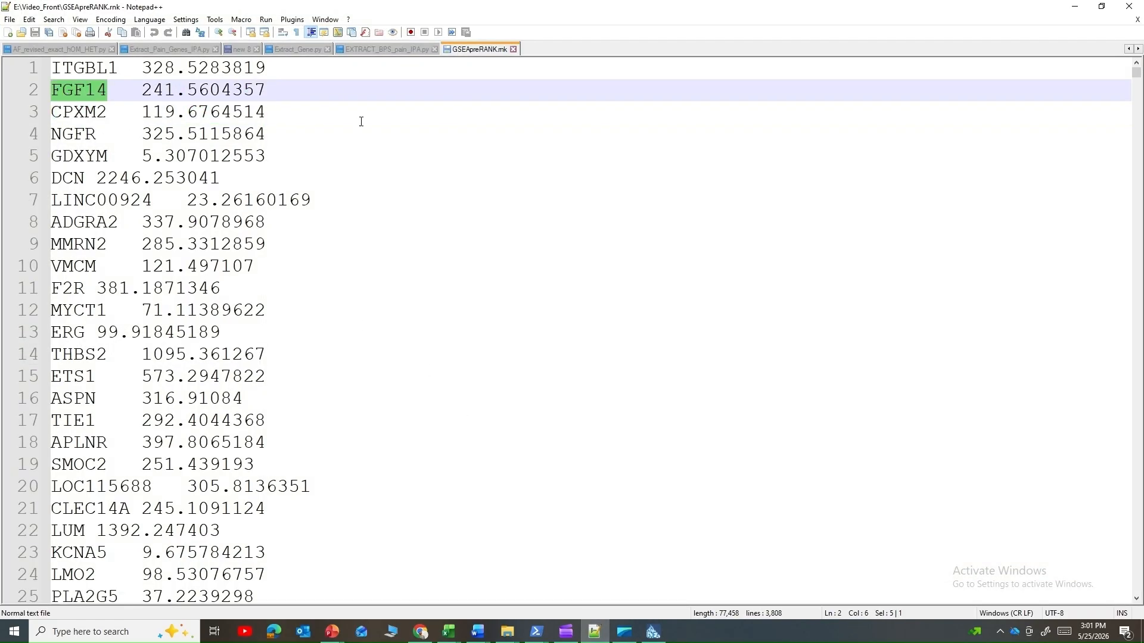
click(1074, 7)
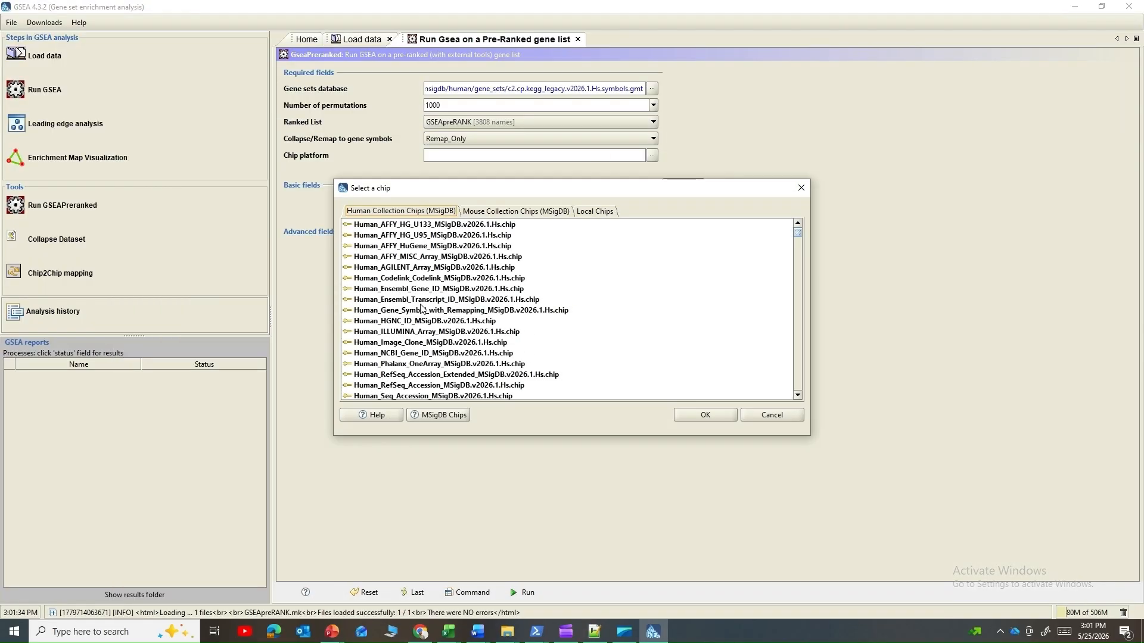
click(421, 309)
click(716, 417)
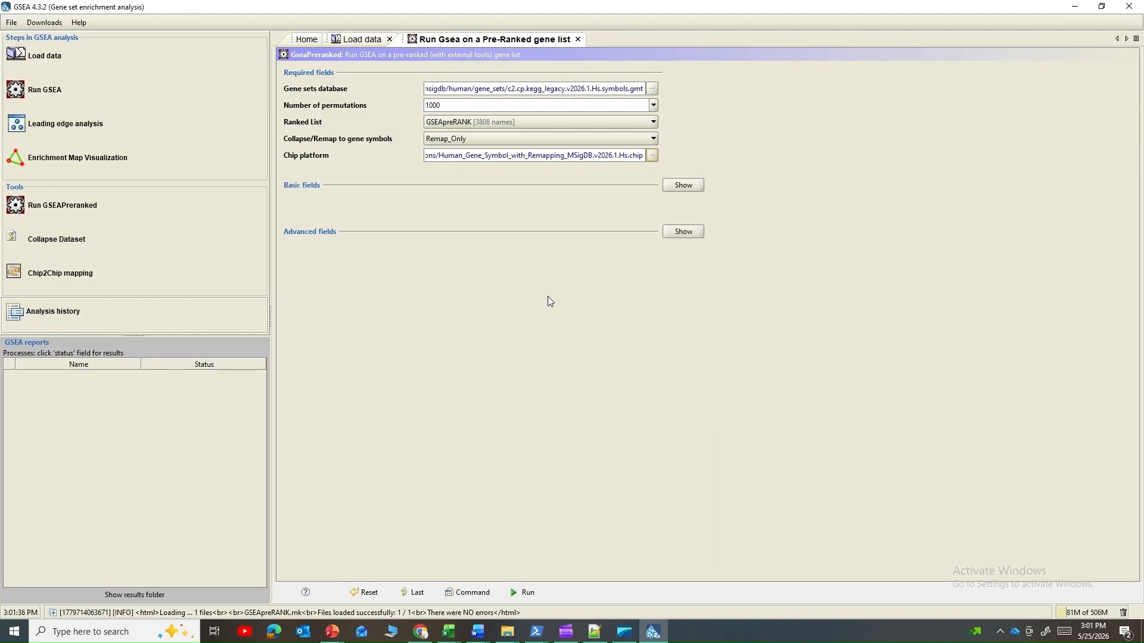
Step: Try to run the pre-ranked analysis in Remap_Only mode and check the run's status details
click(528, 592)
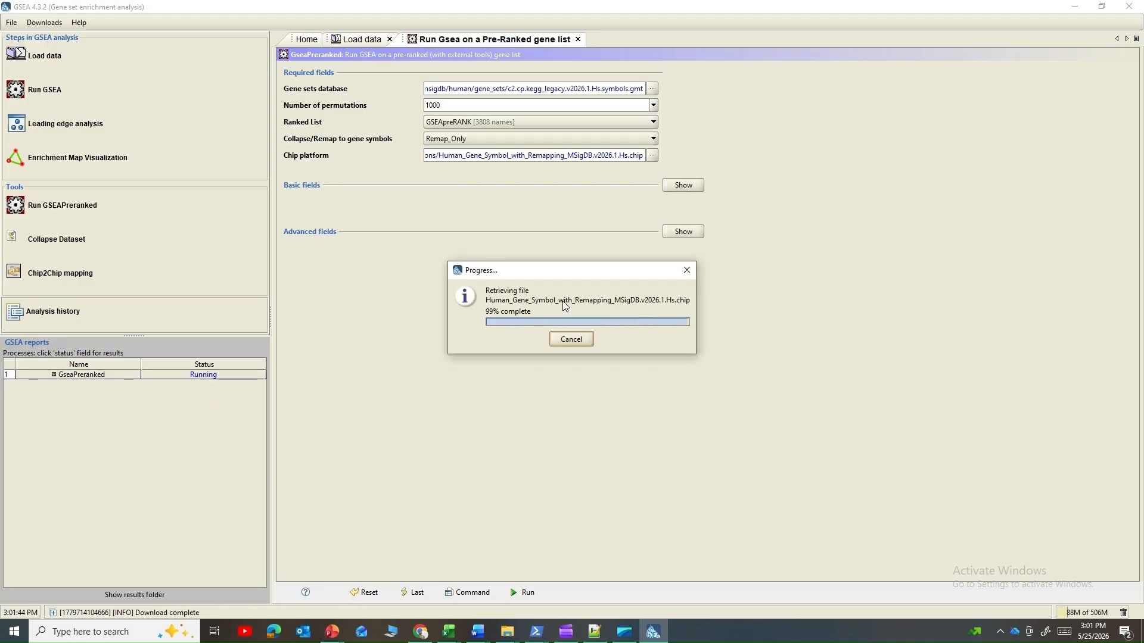
click(214, 376)
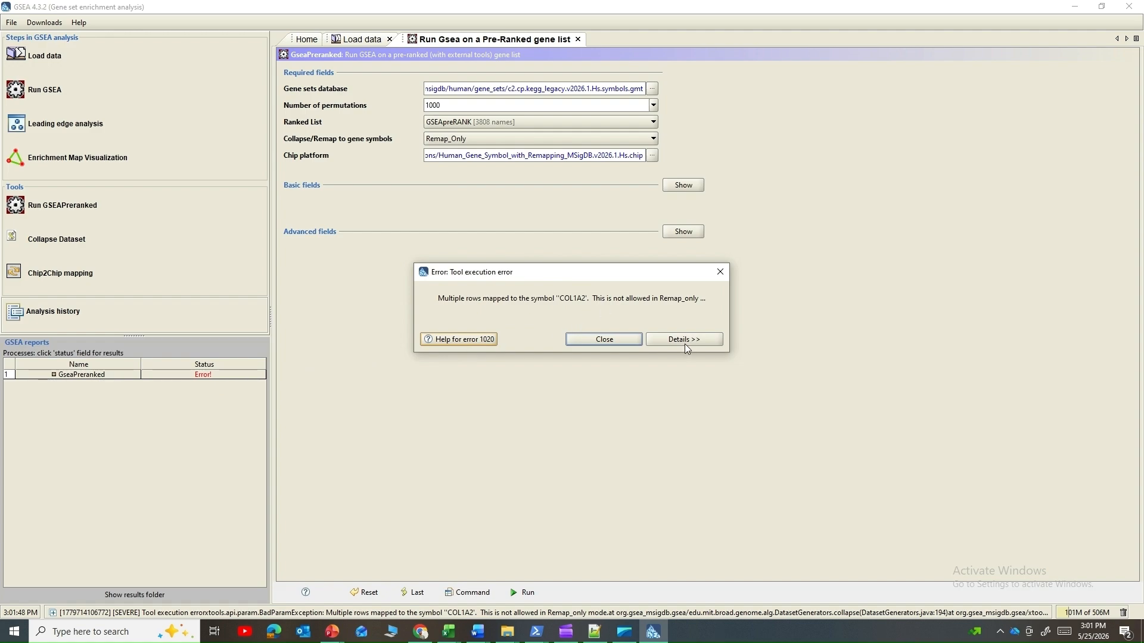
click(608, 339)
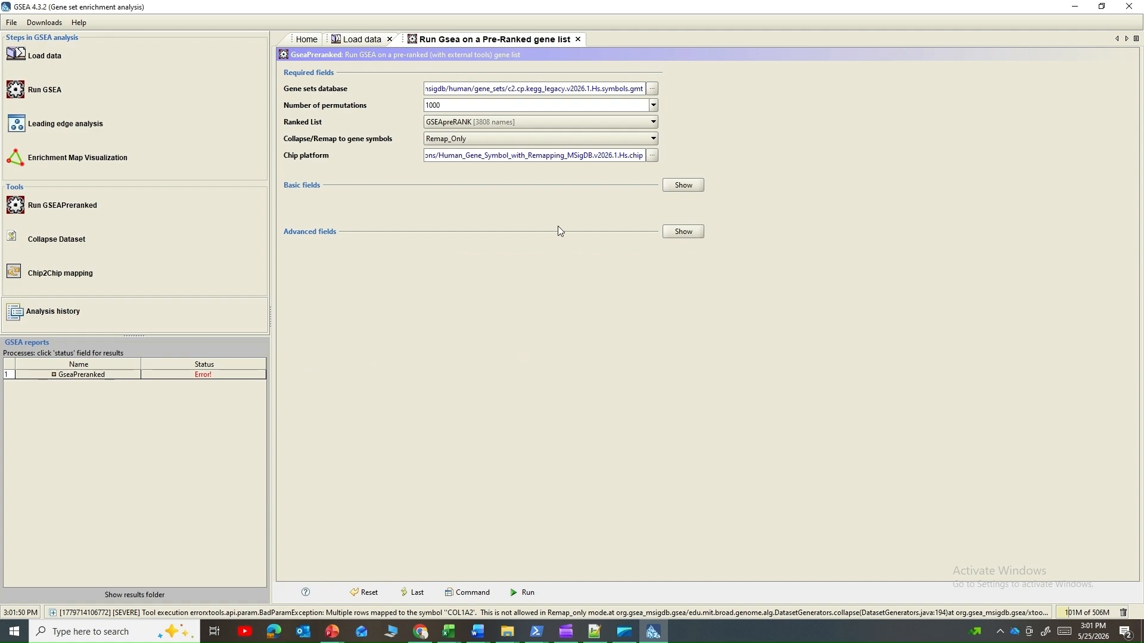
Step: Change the collapse/remap mode to Collapse and run the pre-ranked analysis again
click(463, 138)
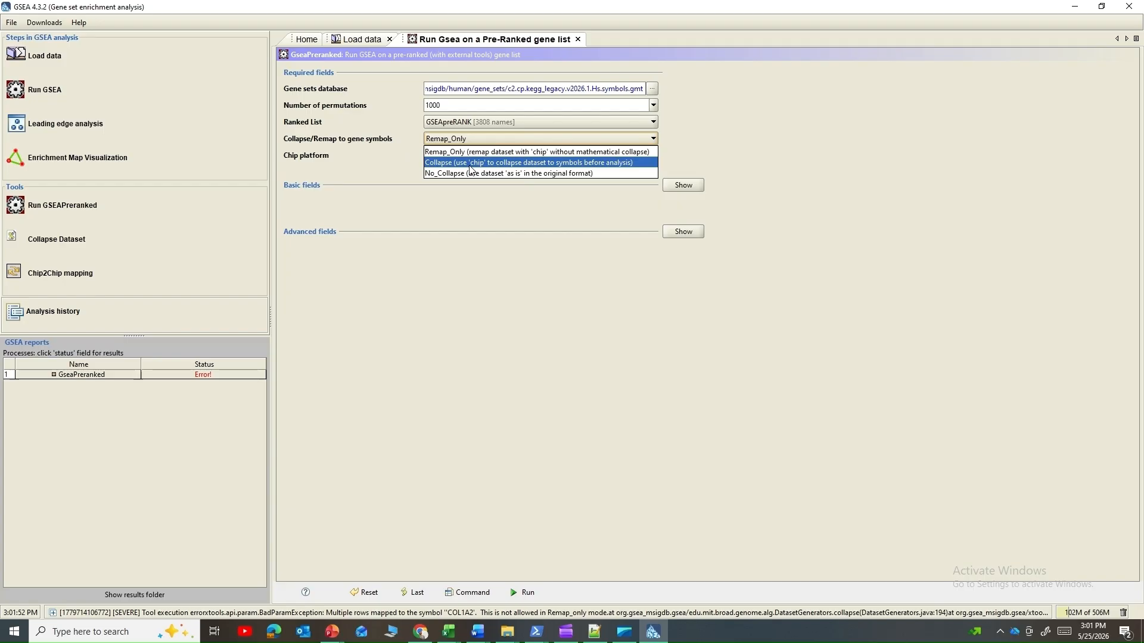
click(471, 162)
click(529, 596)
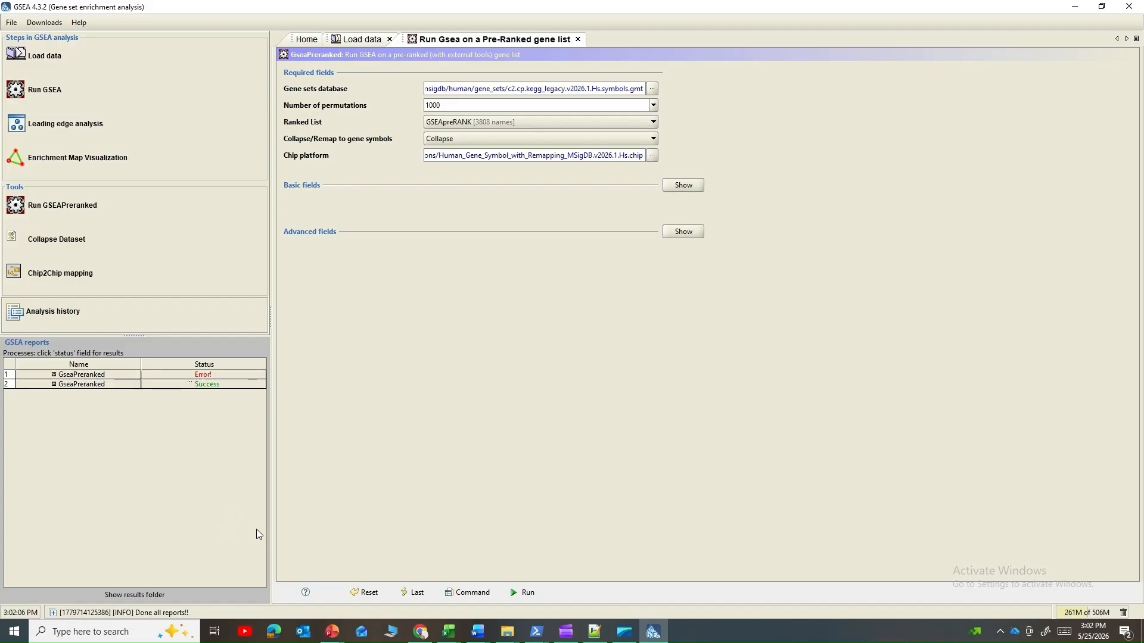
Step: Open the completed run's report and read the dataset name and the enrichment summary for phenotype na_pos
click(209, 386)
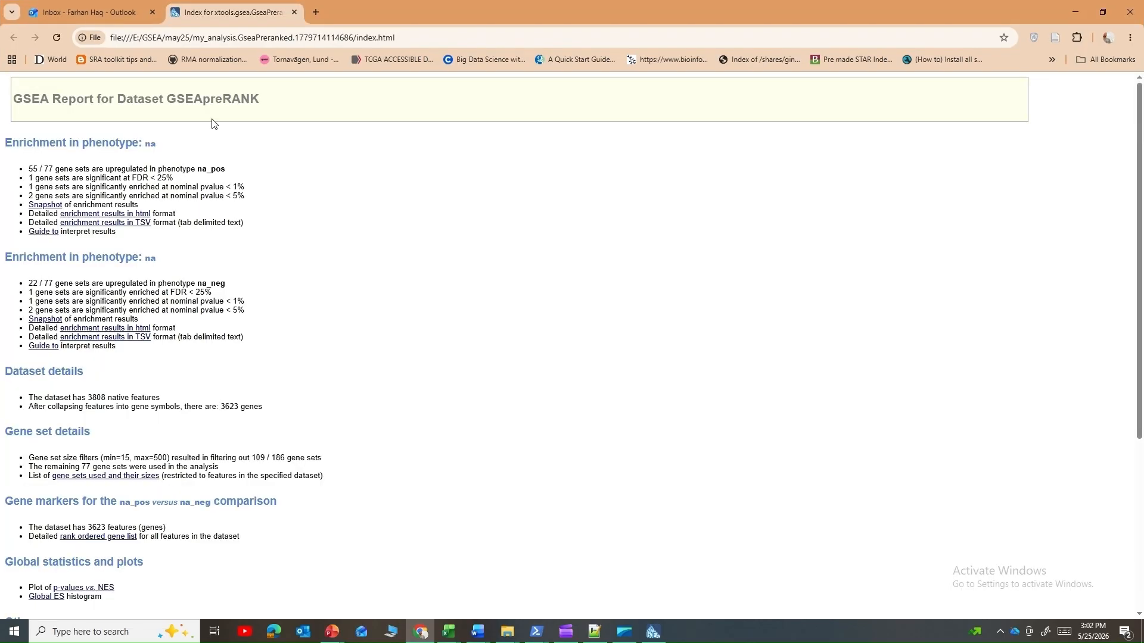
drag(172, 98, 304, 103)
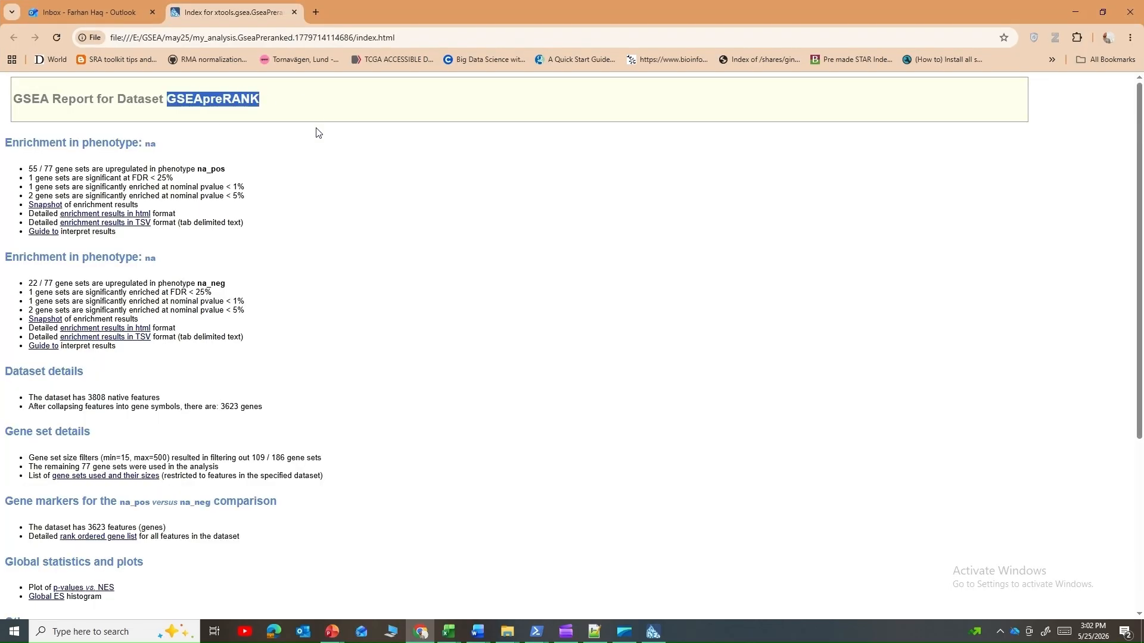
click(317, 245)
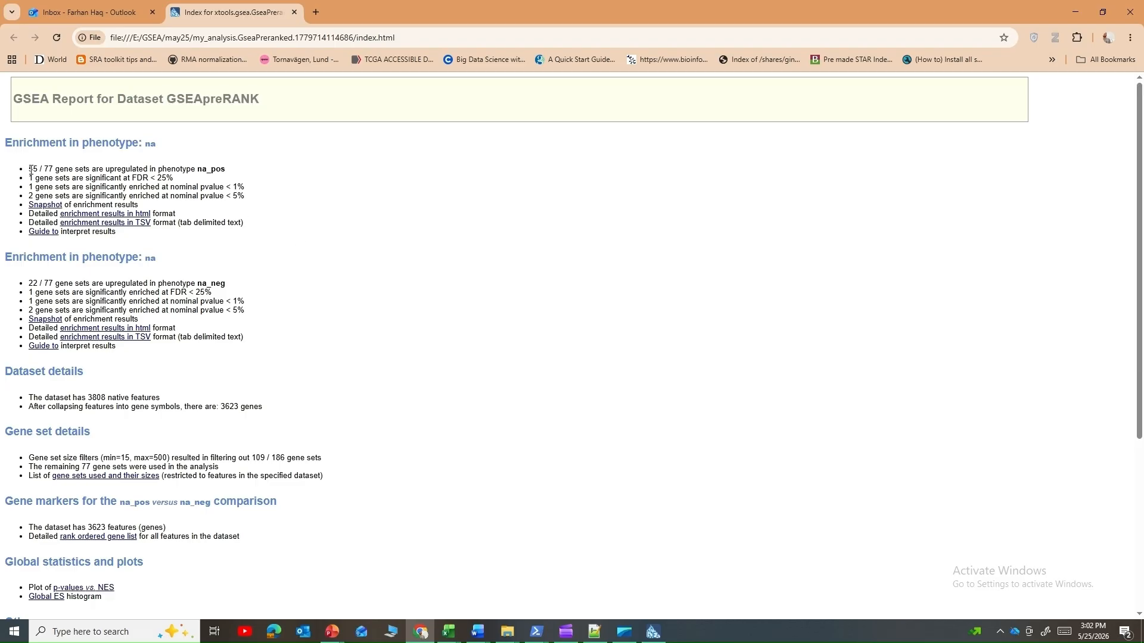
drag(31, 169, 158, 173)
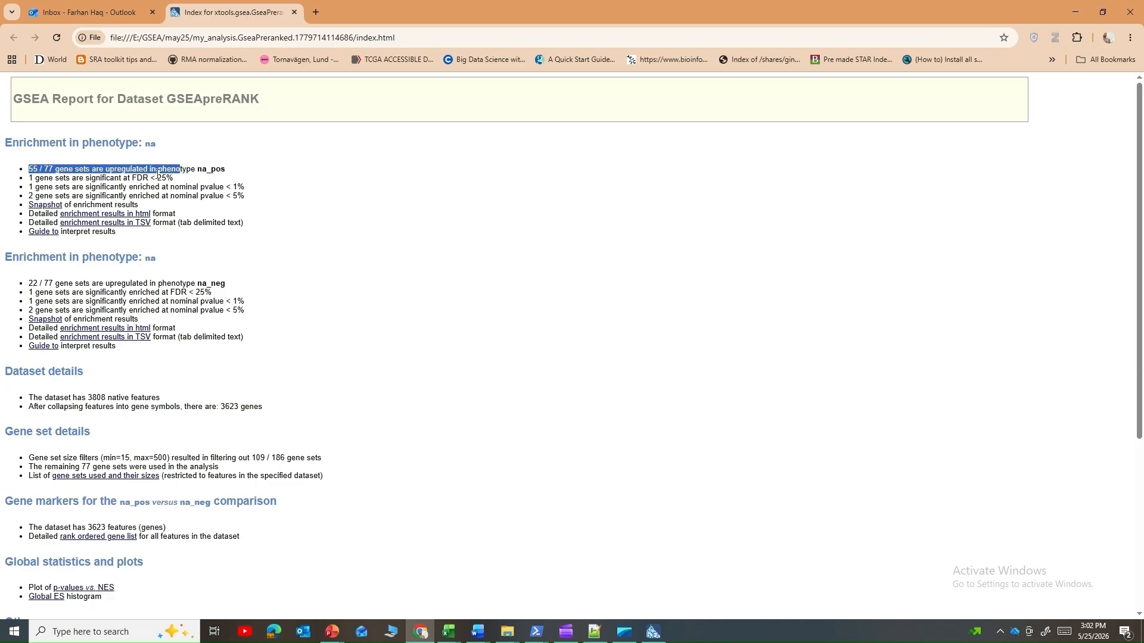
click(32, 180)
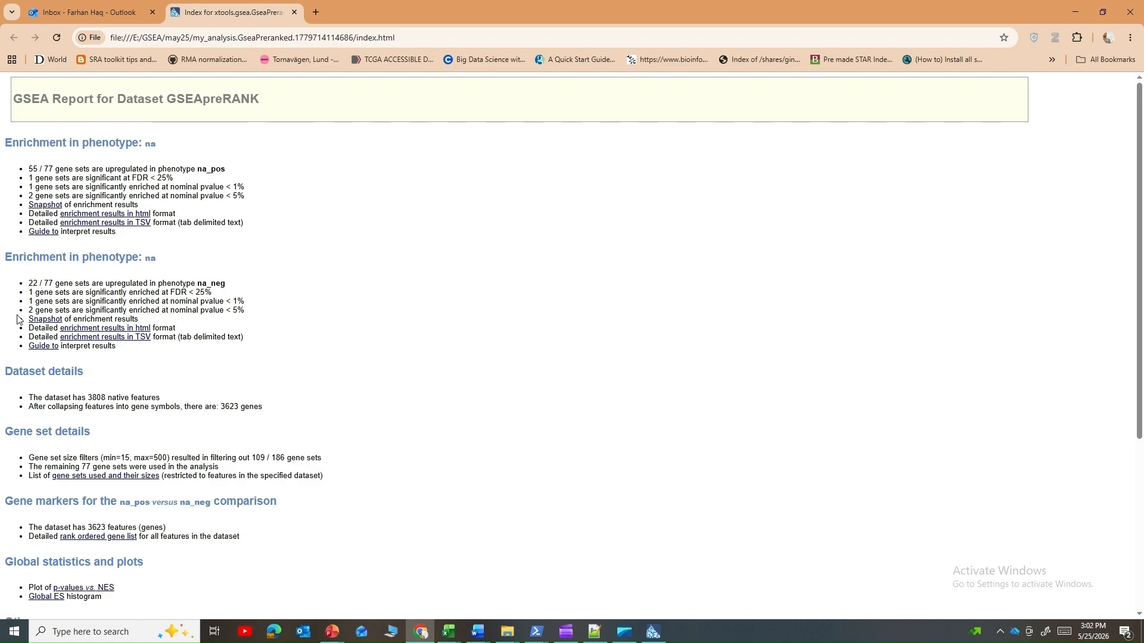
Step: View the na_pos enrichment plot snapshot, and check the NES and NOM p-val columns in its detailed HTML results
click(45, 204)
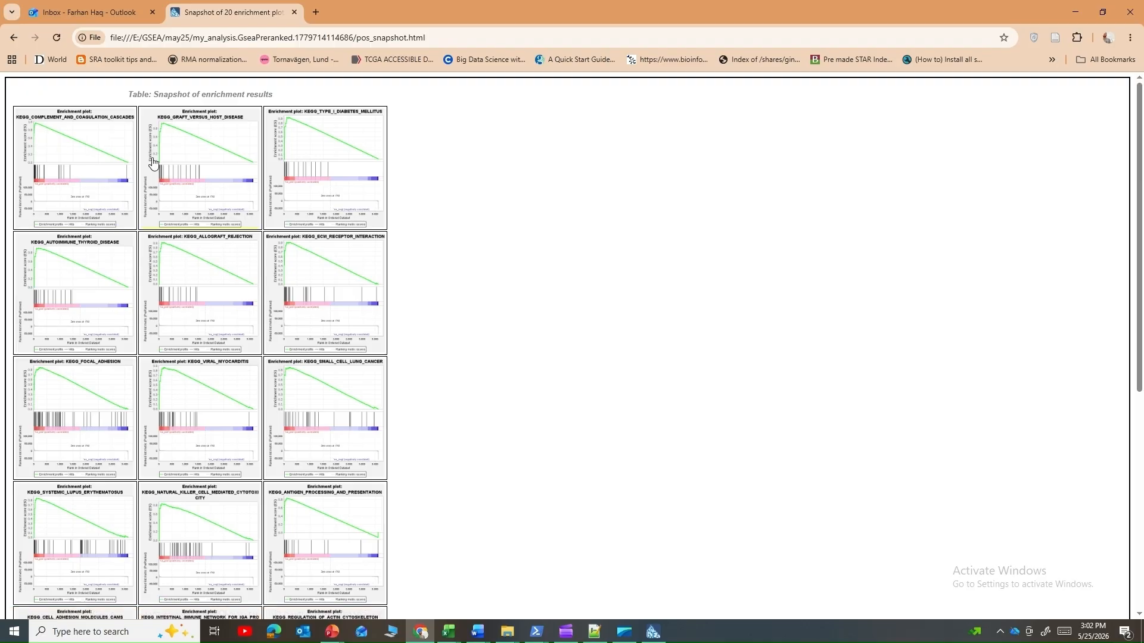
click(14, 39)
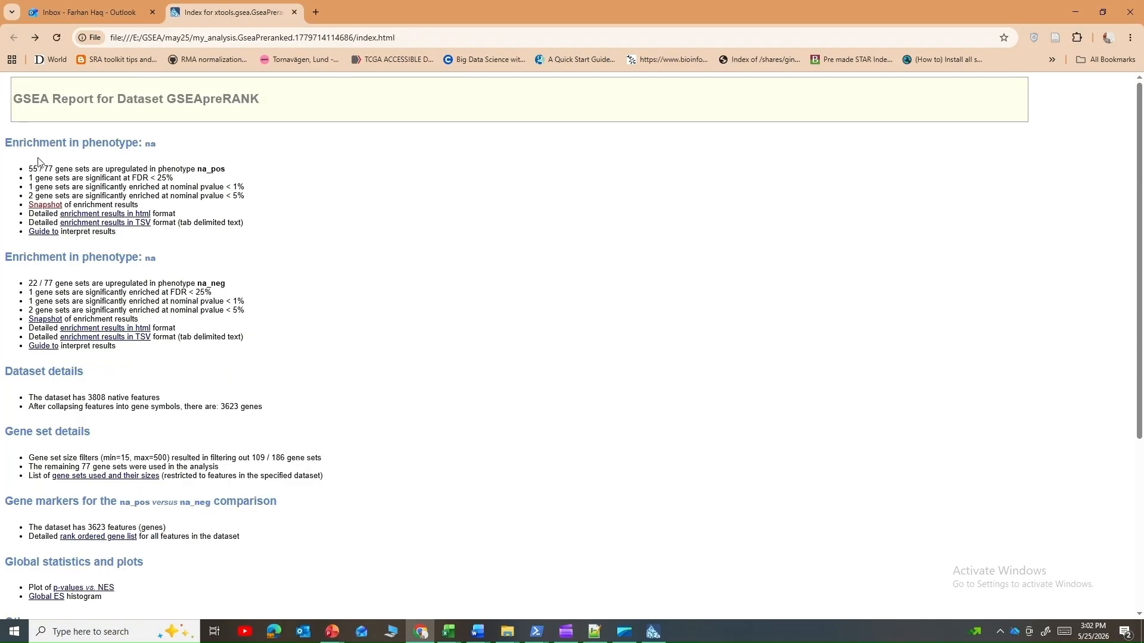
click(87, 220)
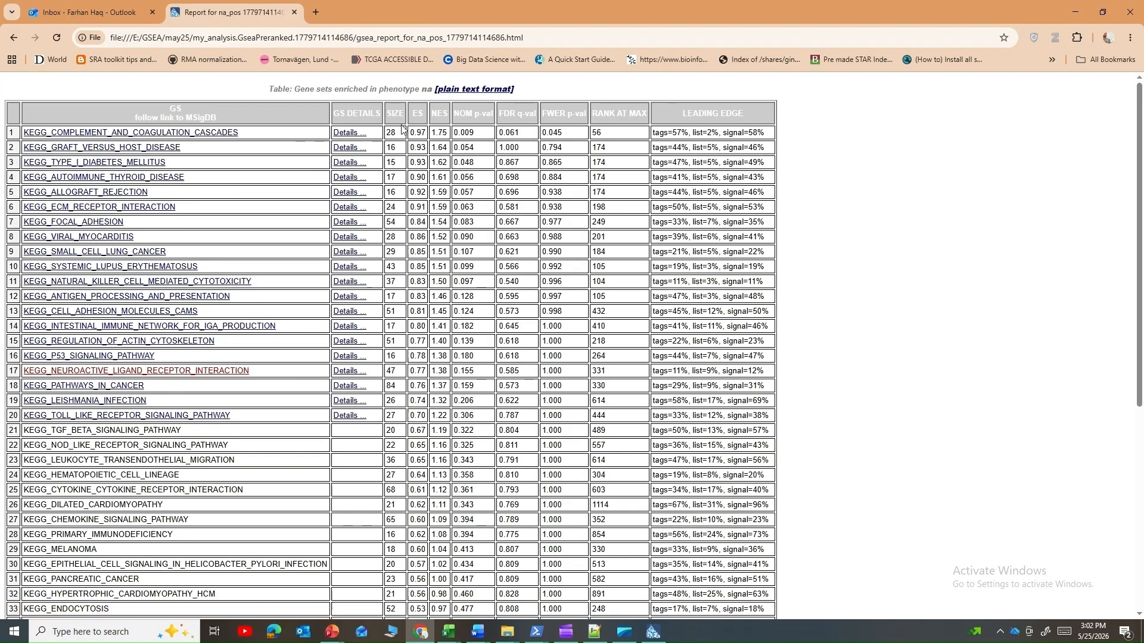
double_click(445, 115)
double_click(463, 114)
drag(485, 138, 455, 161)
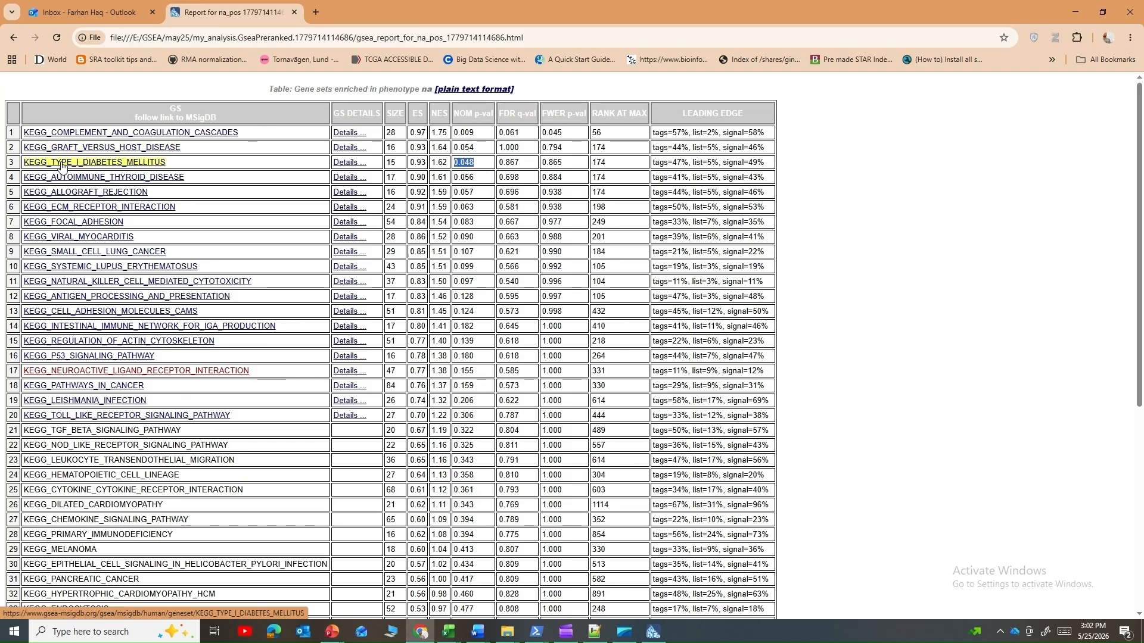
Step: Examine the enrichment plot and gene table for KEGG_TYPE_I_DIABETES_MELLITUS, and return to the report's main page
click(342, 164)
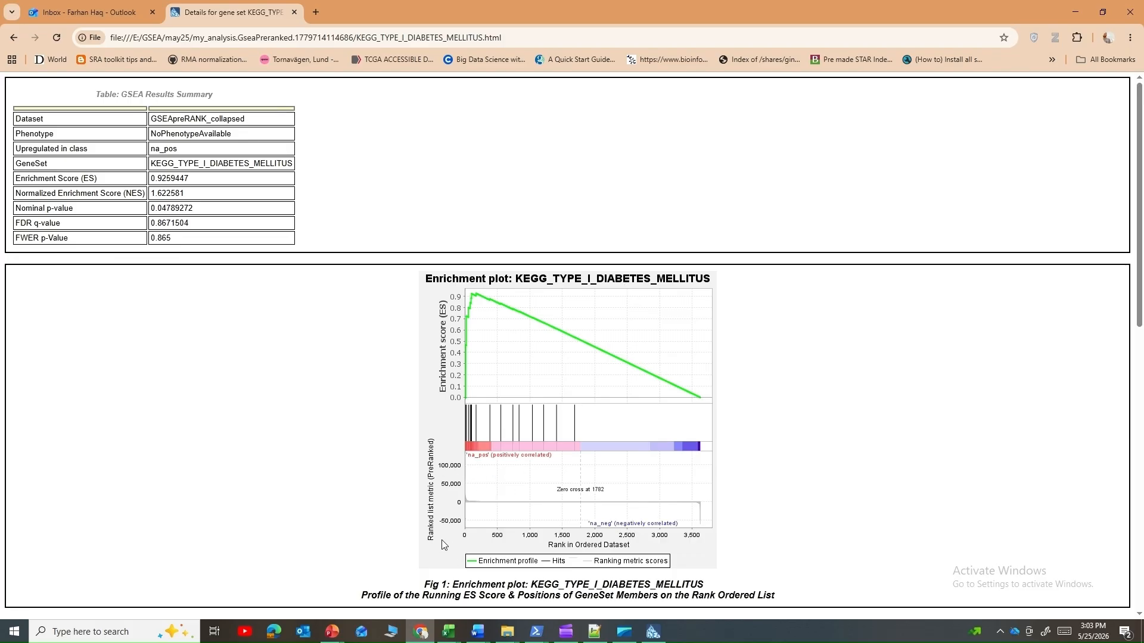
scroll(433, 488, down, 7)
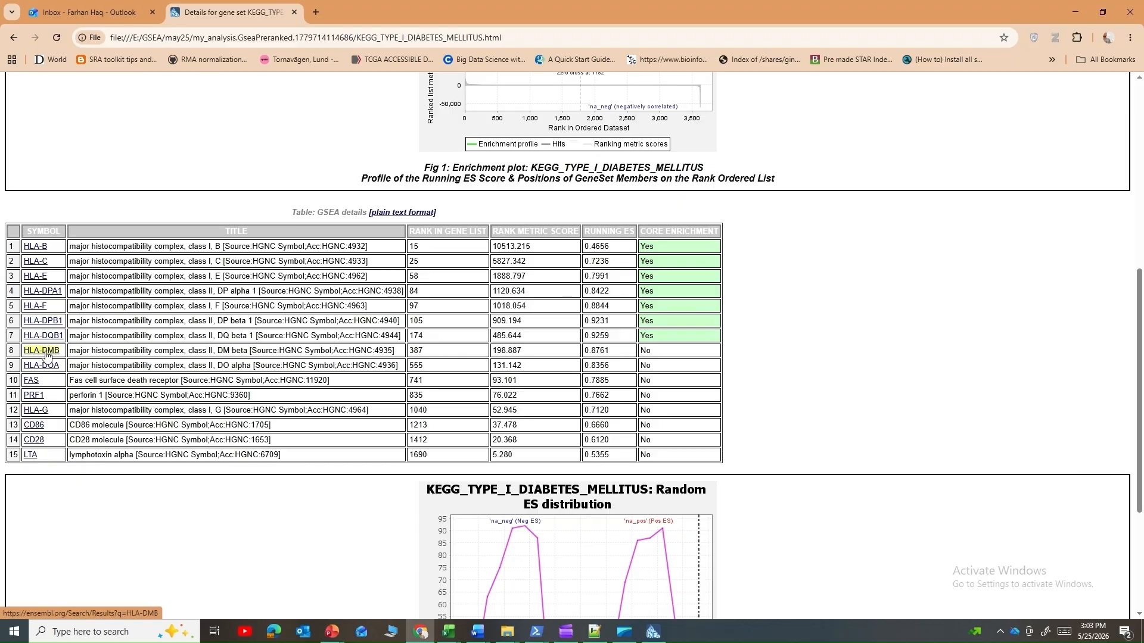
click(13, 38)
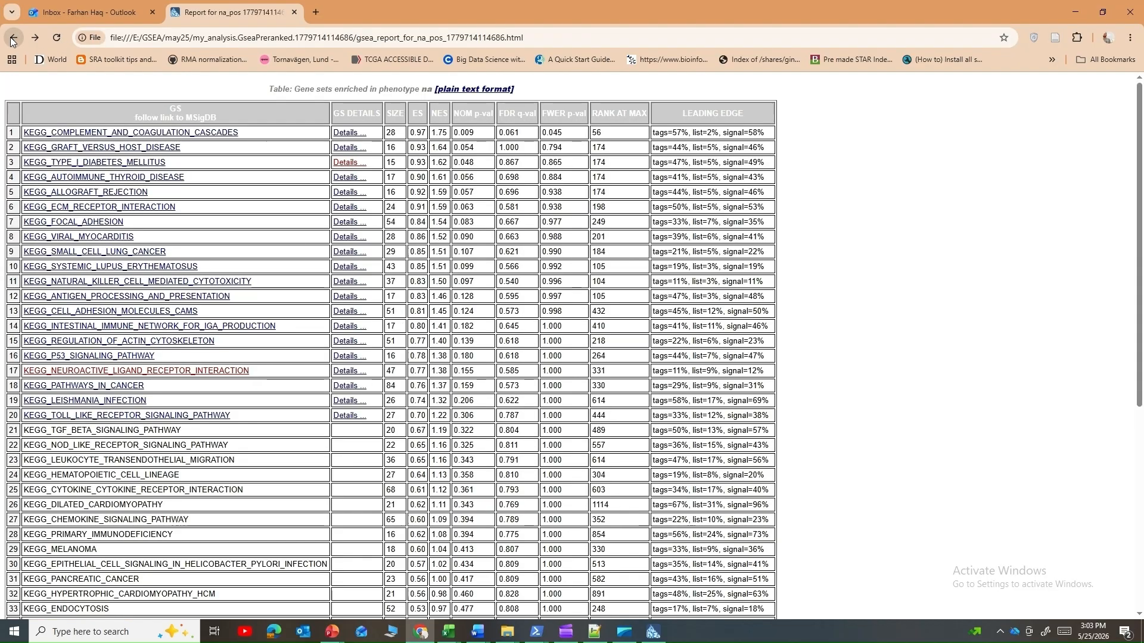
click(13, 38)
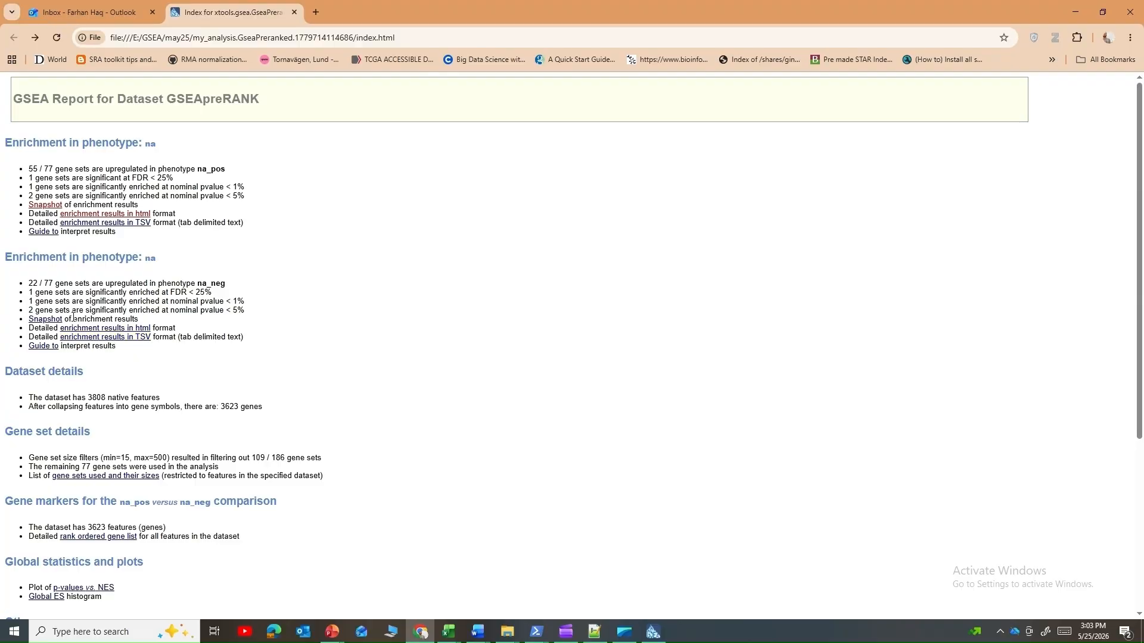
Step: Open the na_neg HTML results, examine the KEGG_OXIDATIVE_PHOSPHORYLATION plot and core enrichment genes, and return to the report's main page
click(127, 329)
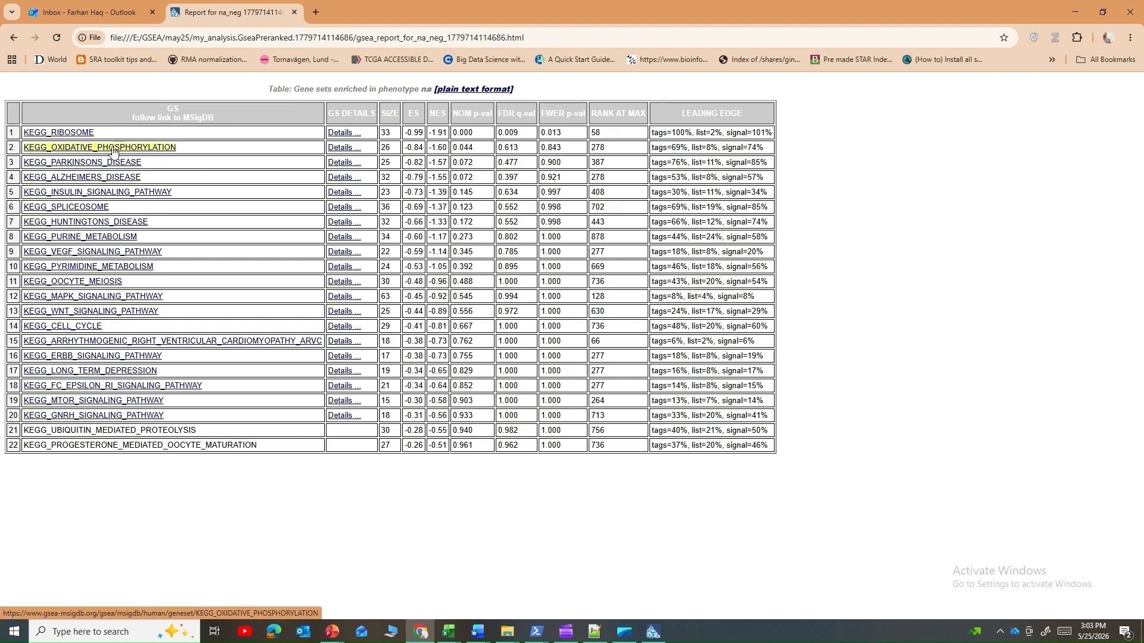
click(338, 149)
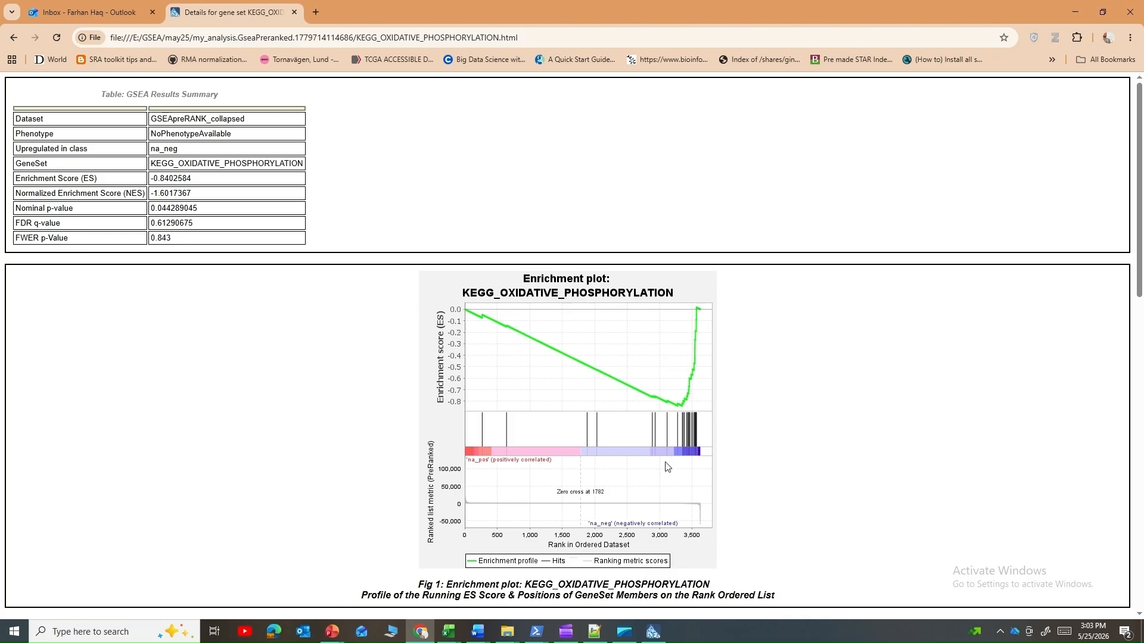
scroll(678, 417, down, 6)
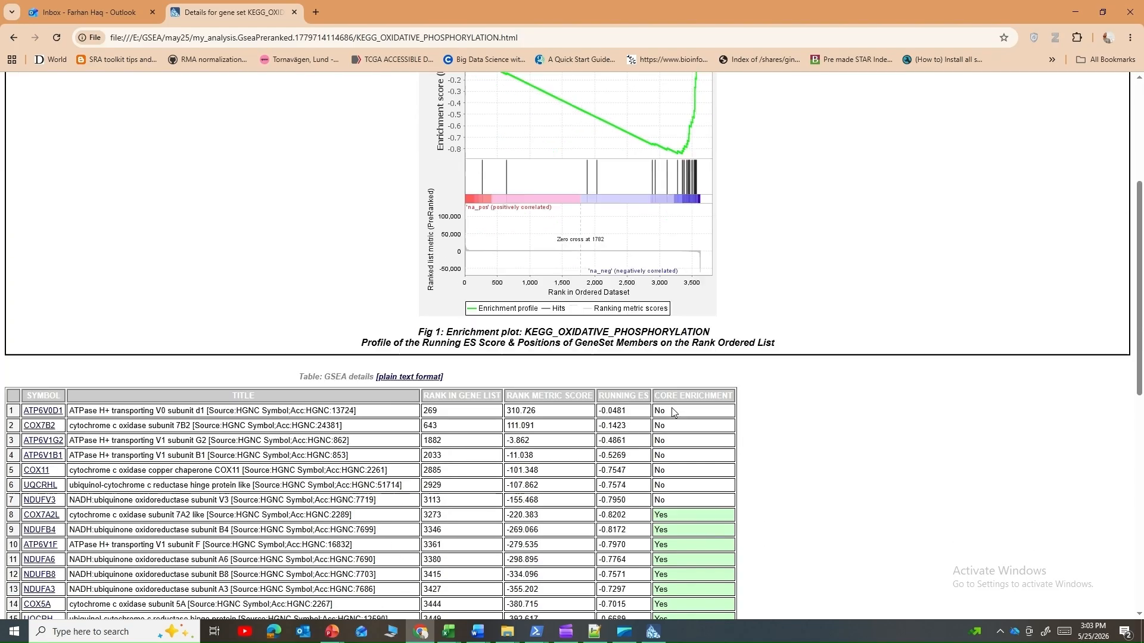
scroll(542, 475, down, 3)
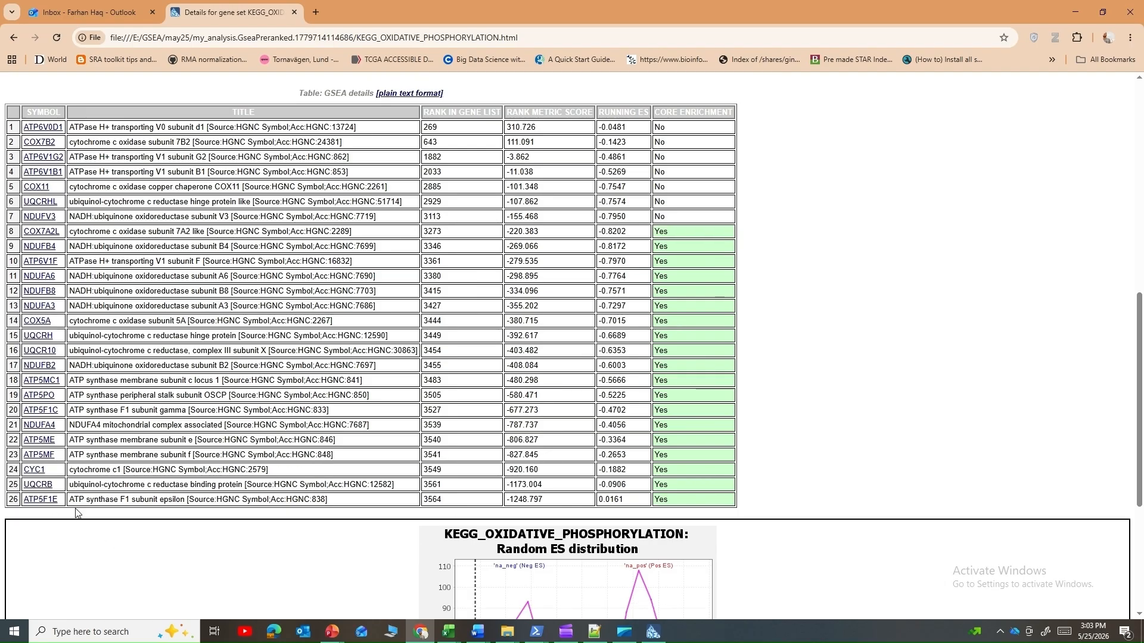
drag(76, 512, 1, 298)
click(277, 347)
scroll(277, 346, down, 3)
scroll(339, 400, up, 8)
scroll(339, 401, up, 5)
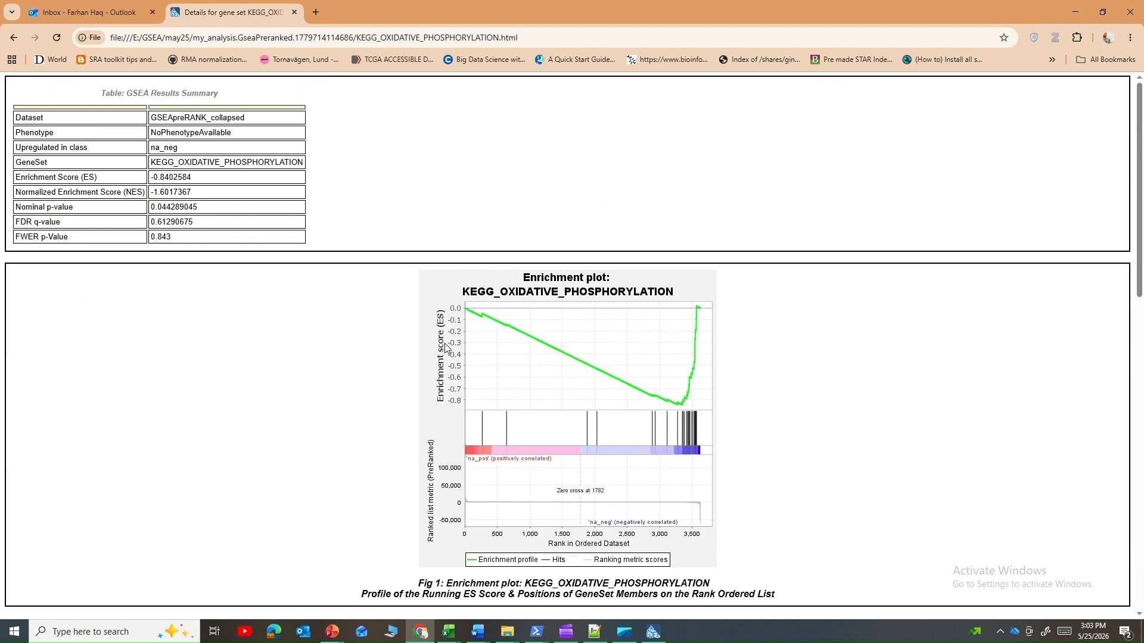
click(13, 37)
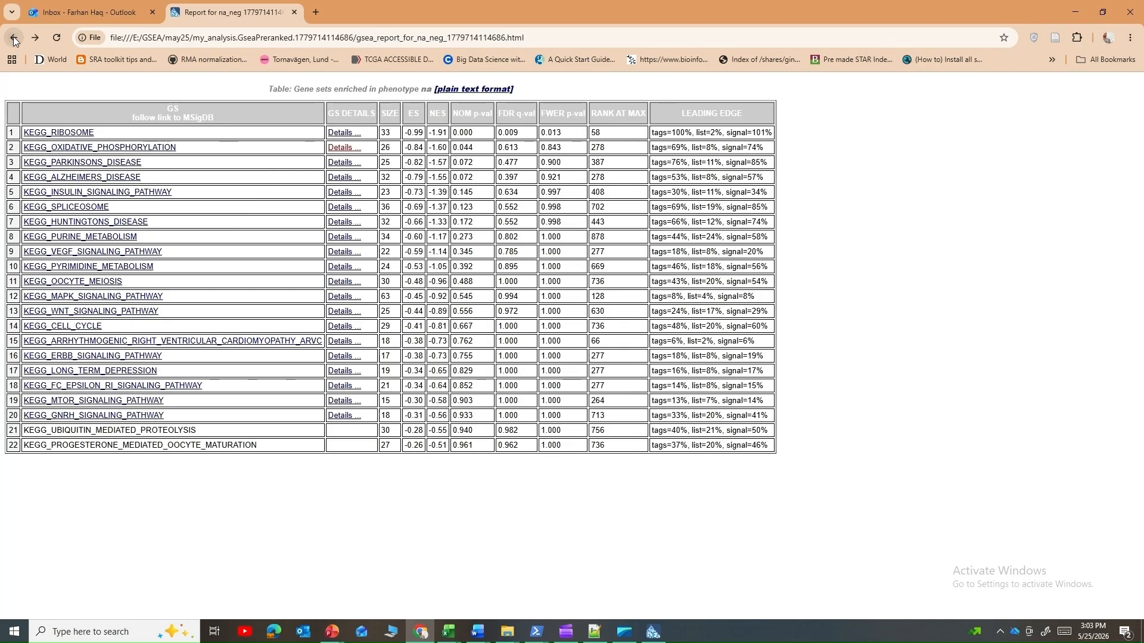
click(14, 38)
Step: Look over the report's main page and view the na_neg enrichment results in TSV format
scroll(171, 272, down, 2)
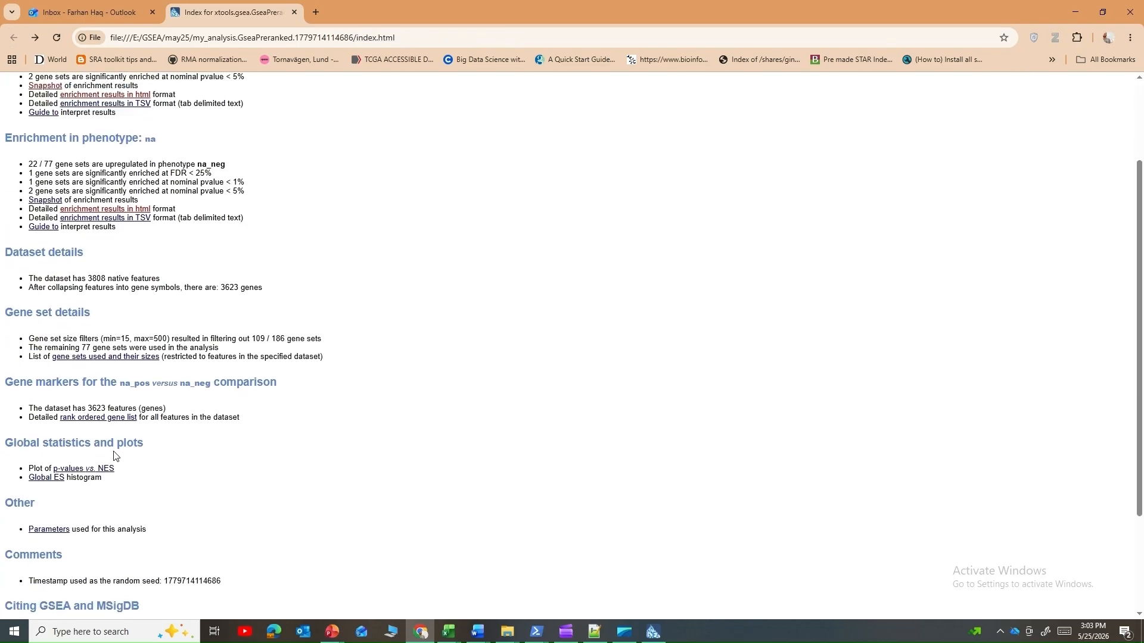
scroll(90, 327, up, 2)
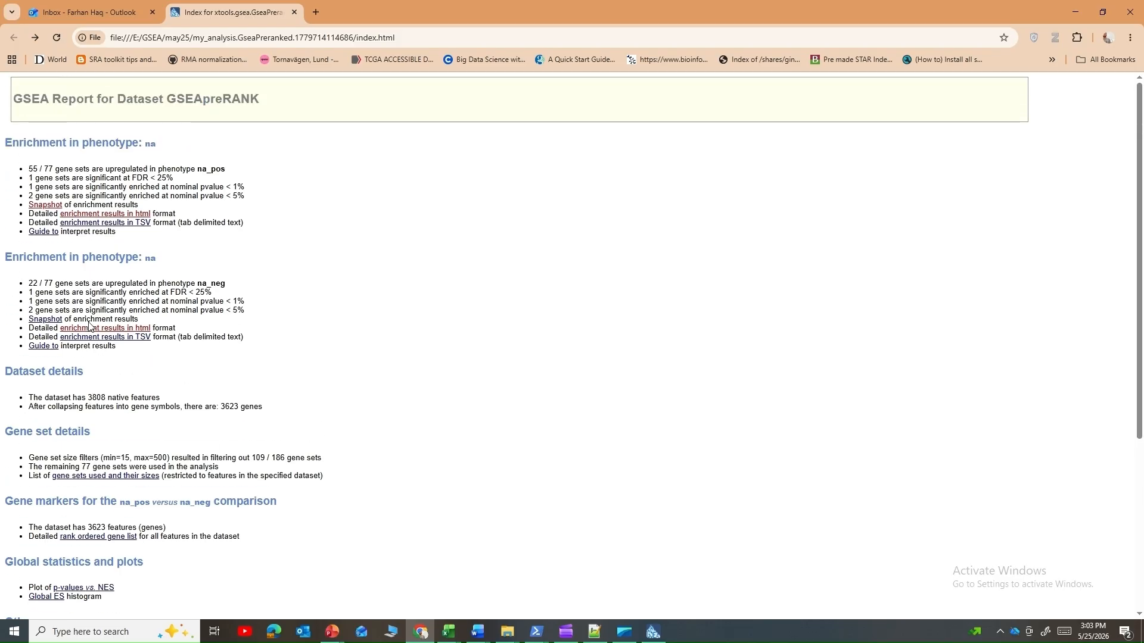
scroll(282, 390, down, 1)
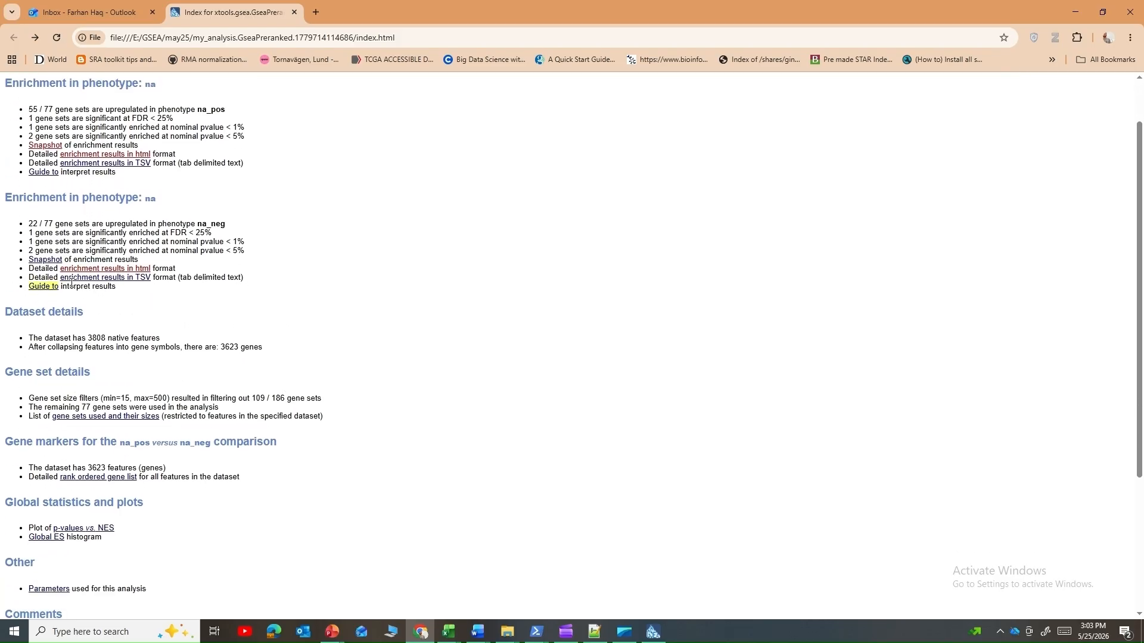
click(110, 278)
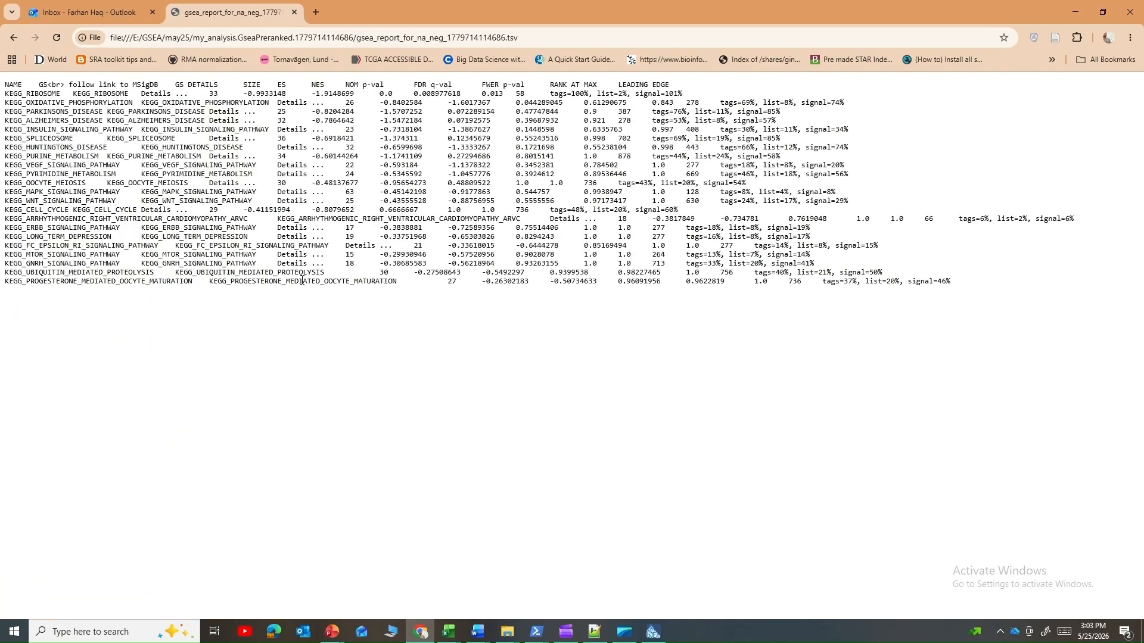
click(11, 37)
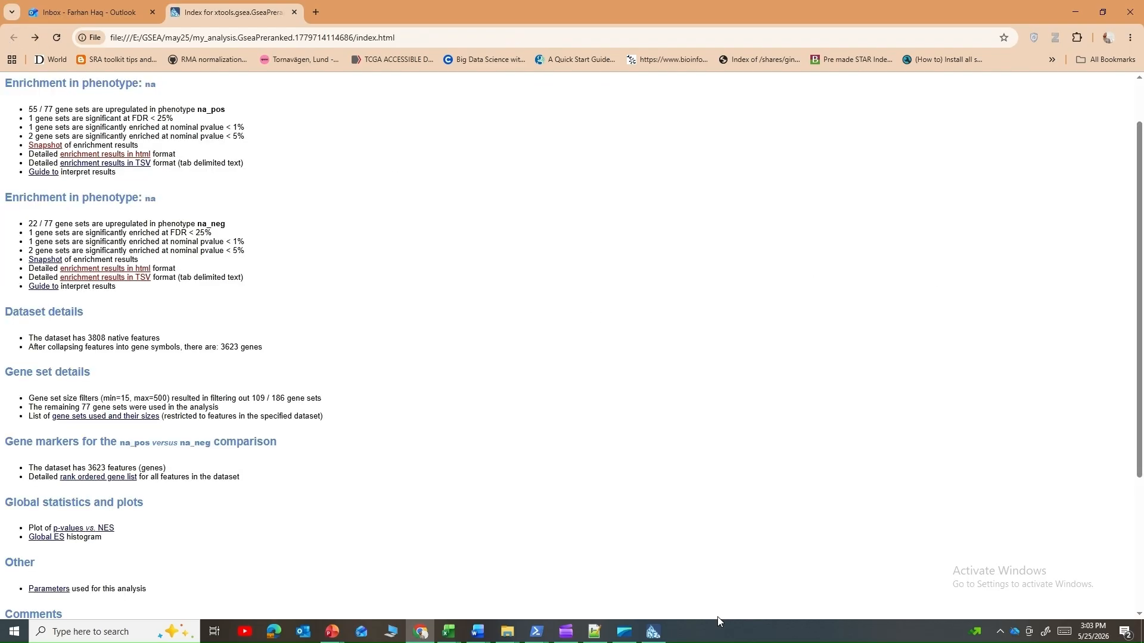
Step: Open the plot of p-values vs. NES from the report's global statistics
scroll(34, 527, down, 1)
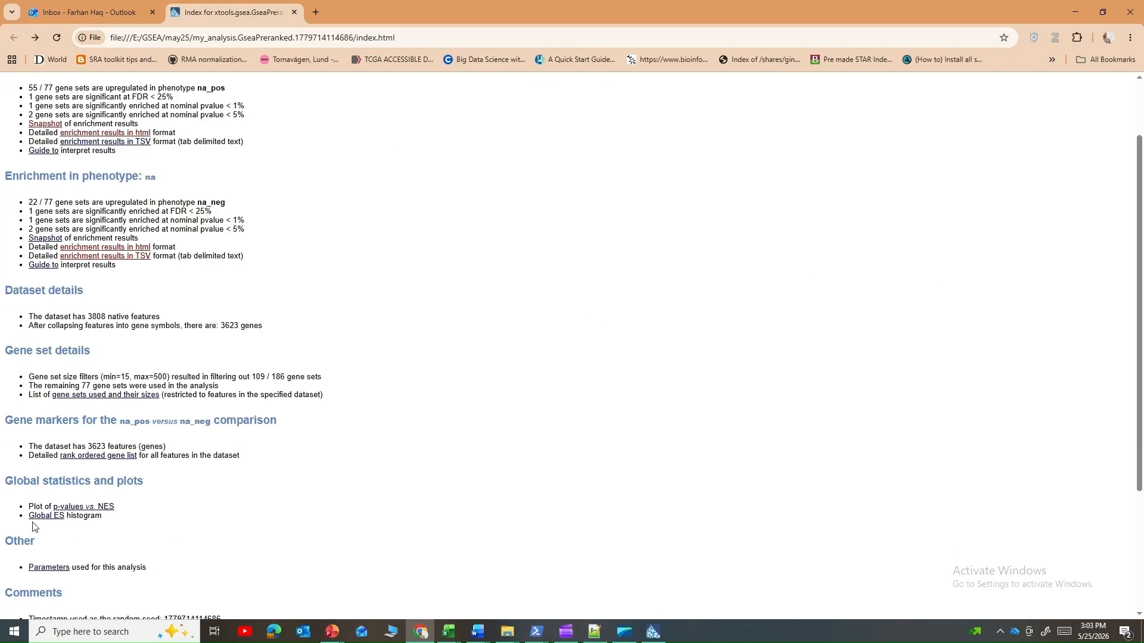
scroll(34, 527, down, 2)
click(98, 411)
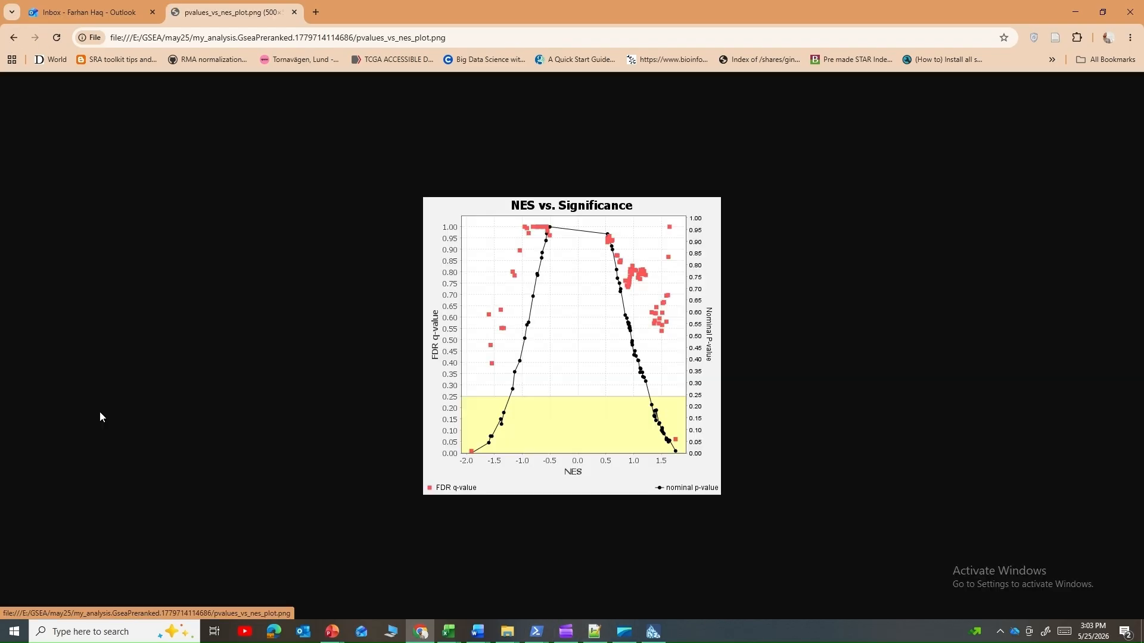